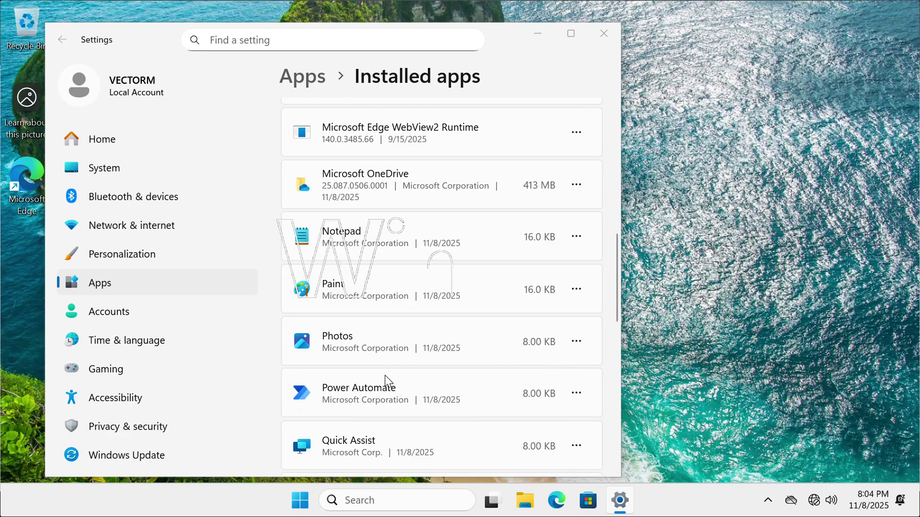
# Search Google for 'windows 11 iso download' and open Microsoft's Download Windows 11 page.
pyautogui.scroll(-1, 467, 310)
pyautogui.scroll(-4, 467, 310)
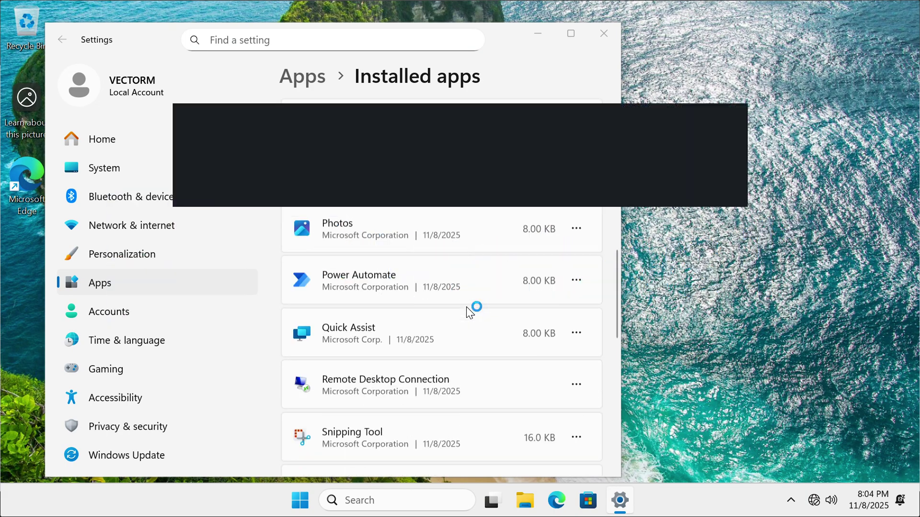
pyautogui.scroll(-3, 466, 308)
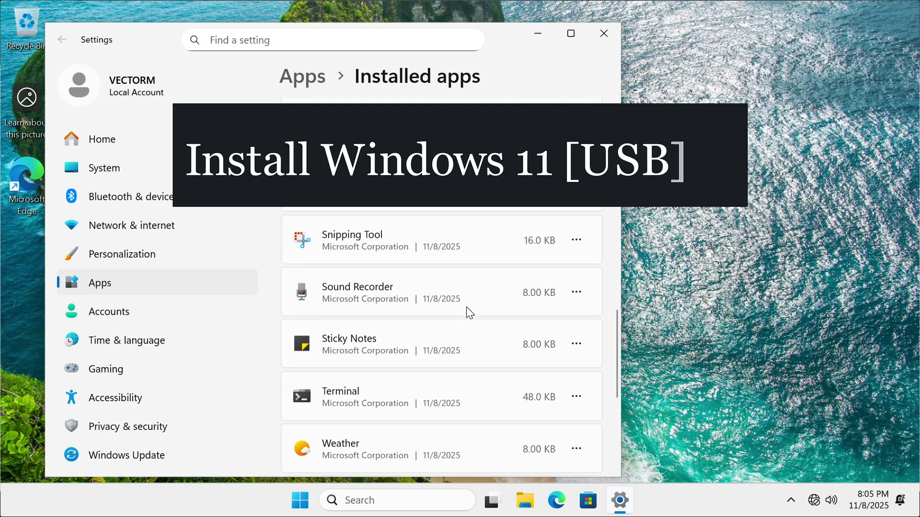
pyautogui.scroll(-4, 470, 314)
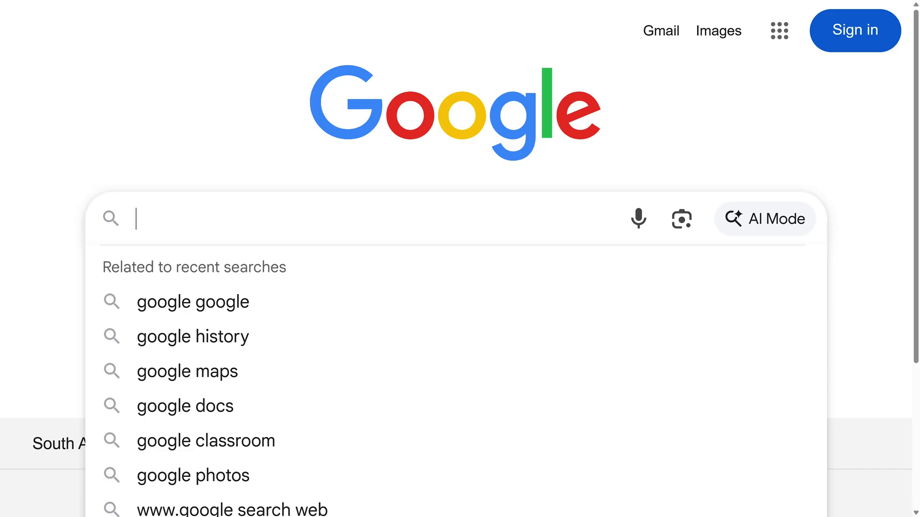
pyautogui.write('windows 11 iso download')
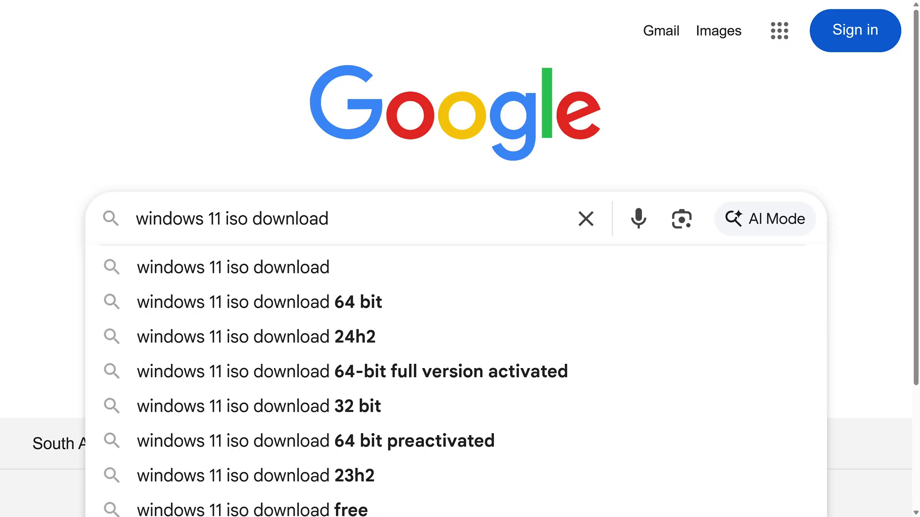
pyautogui.press('Return')
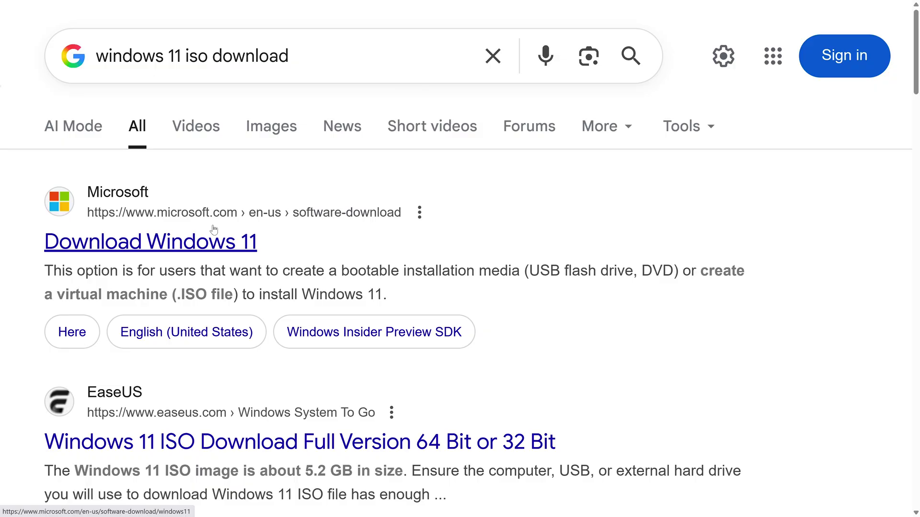
pyautogui.click(181, 243)
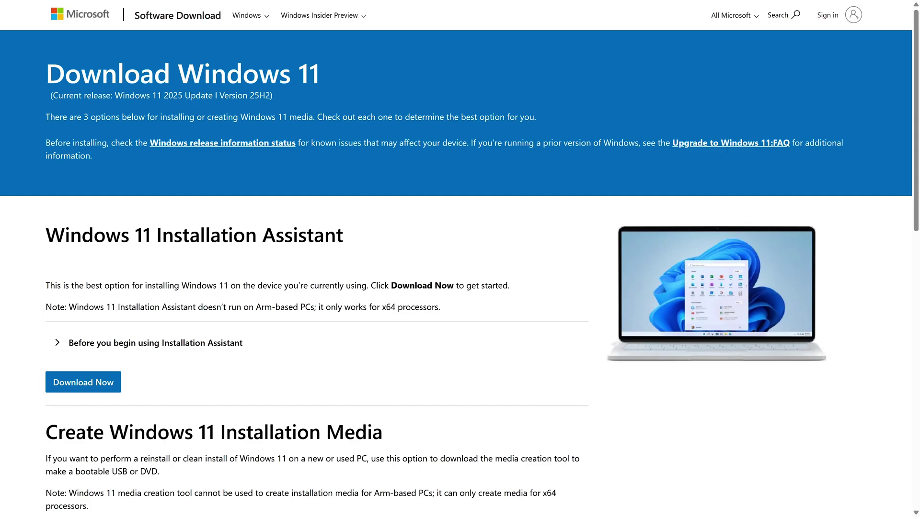
# Choose the Windows 11 multi-edition ISO for x64 devices with English (United States) language.
pyautogui.scroll(-10, 308, 295)
pyautogui.click(190, 233)
pyautogui.click(180, 267)
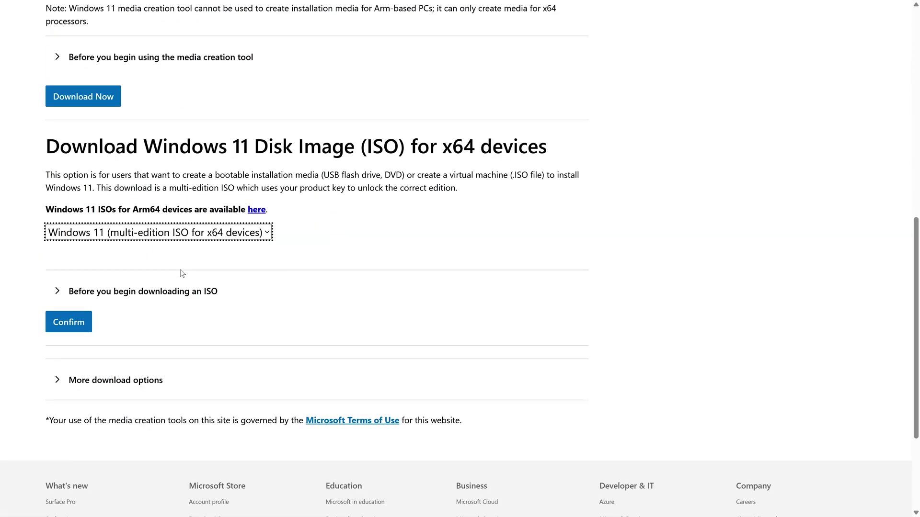
pyautogui.click(68, 322)
pyautogui.click(96, 274)
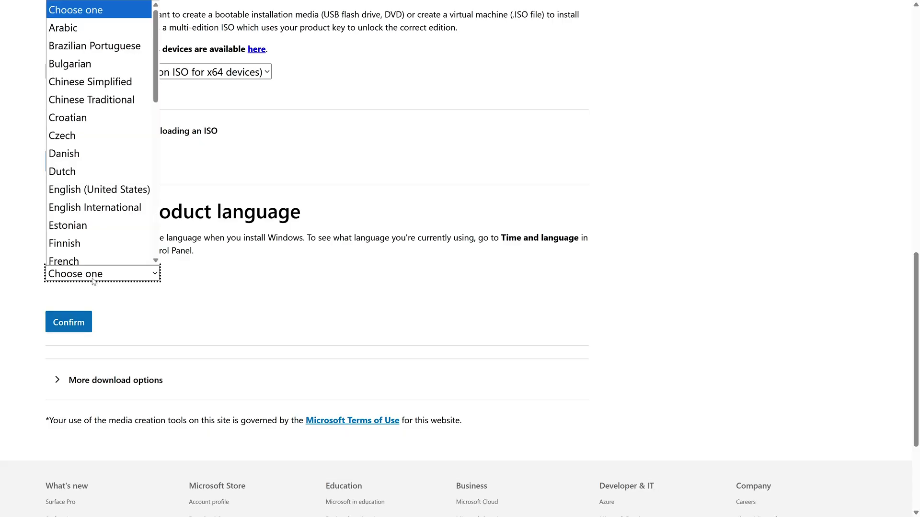
pyautogui.click(110, 190)
pyautogui.click(86, 324)
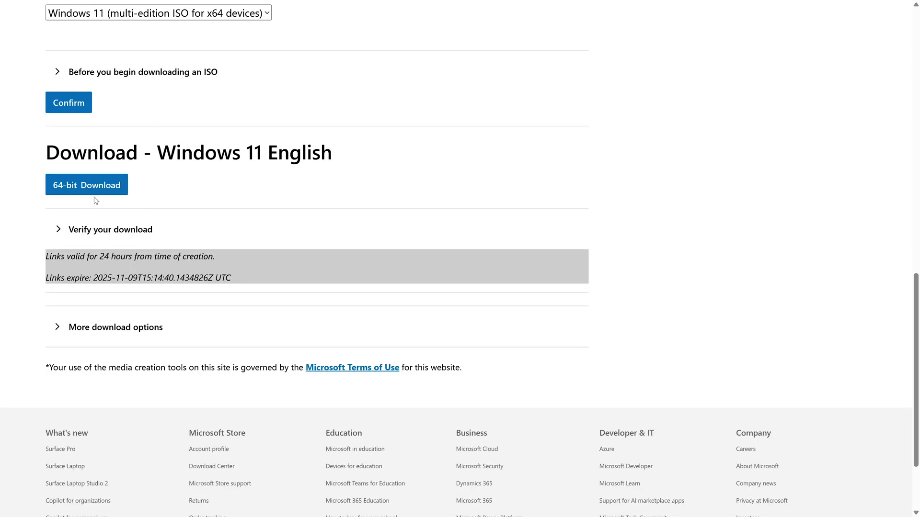
# Download the 64-bit Windows 11 ISO and save it to the computer.
pyautogui.click(95, 194)
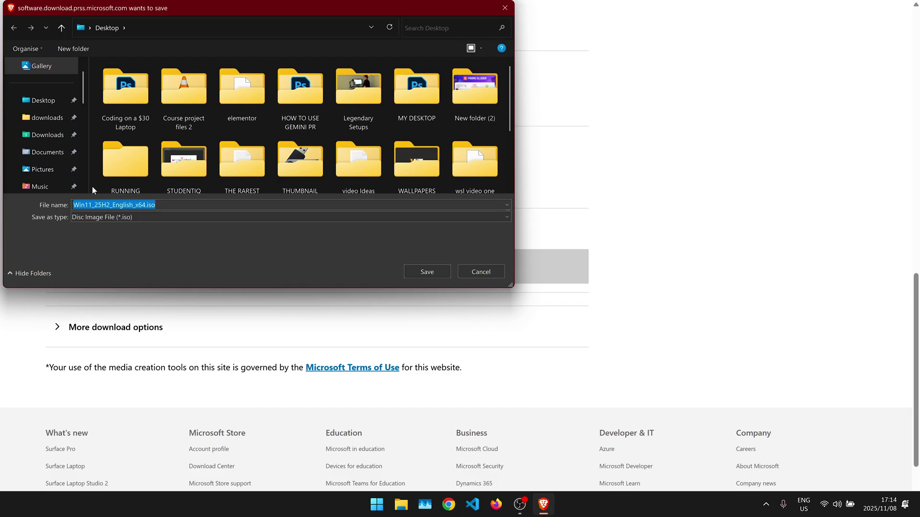
pyautogui.click(431, 272)
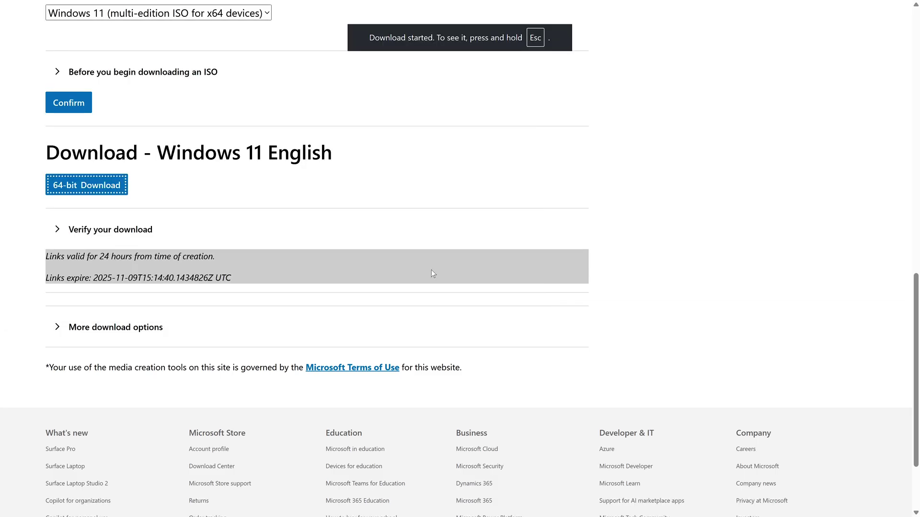
pyautogui.scroll(3, 431, 273)
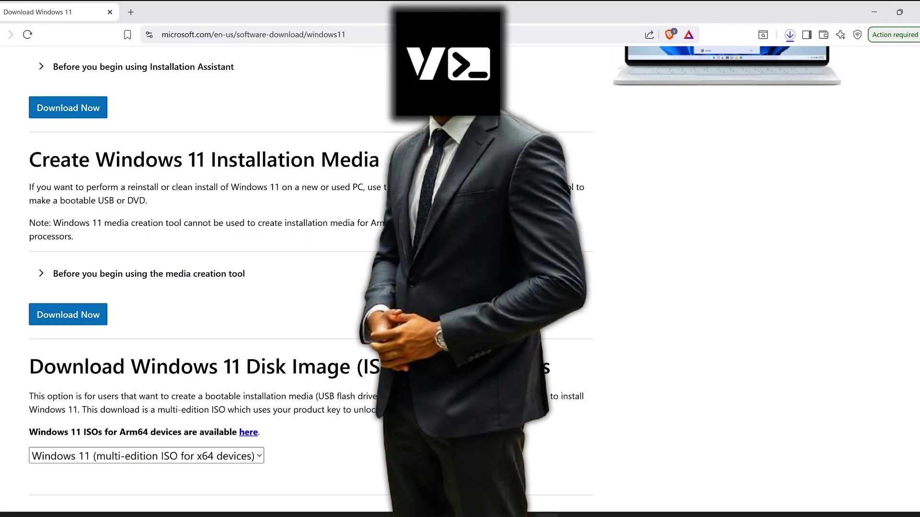
pyautogui.moveTo(29, 160); pyautogui.dragTo(379, 160)
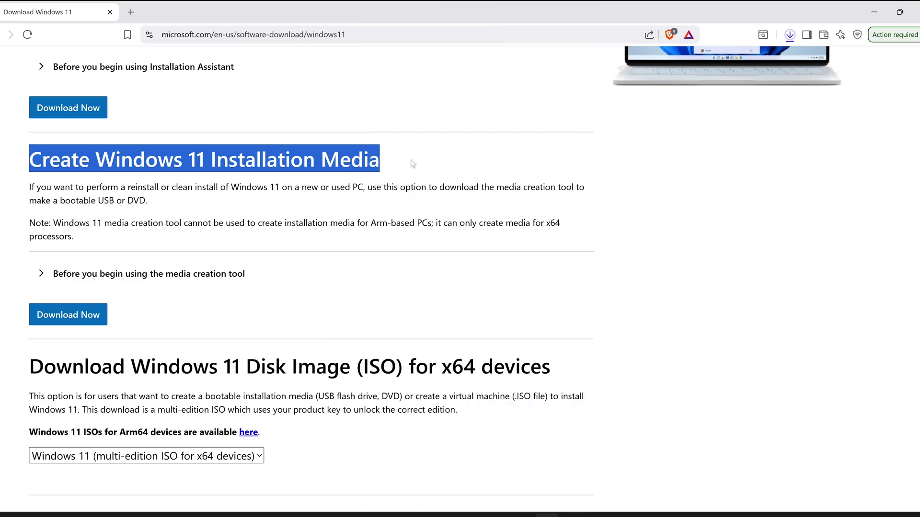
# Go to rufus.ie in a new tab and download rufus-4.11.exe.
pyautogui.click(789, 35)
pyautogui.click(131, 12)
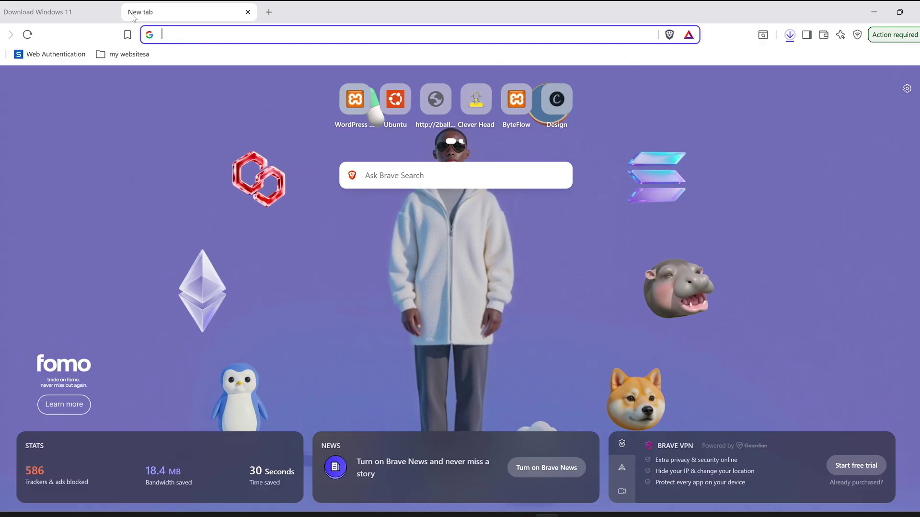
pyautogui.write('rufus.i')
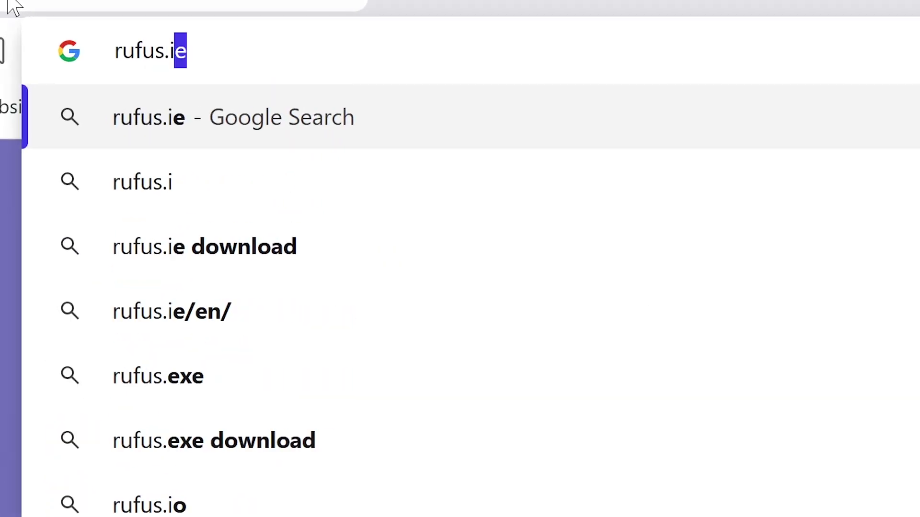
pyautogui.press('Return')
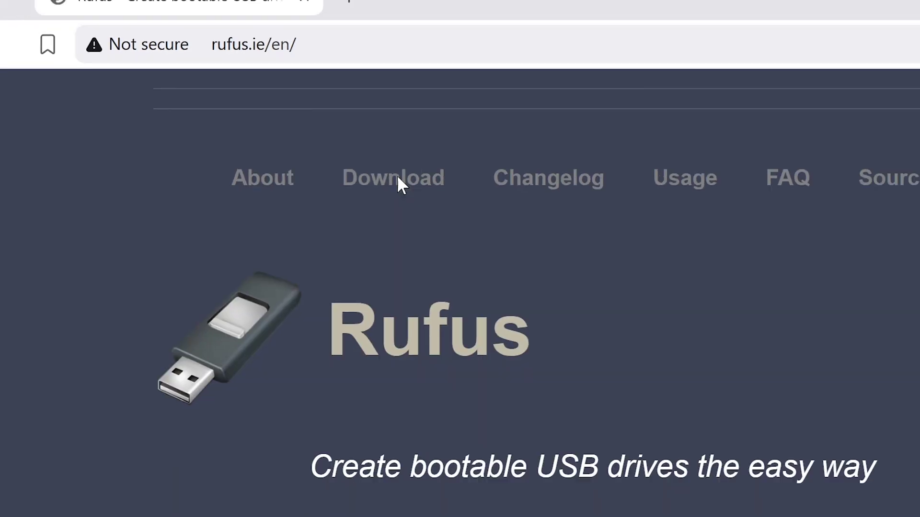
pyautogui.click(398, 178)
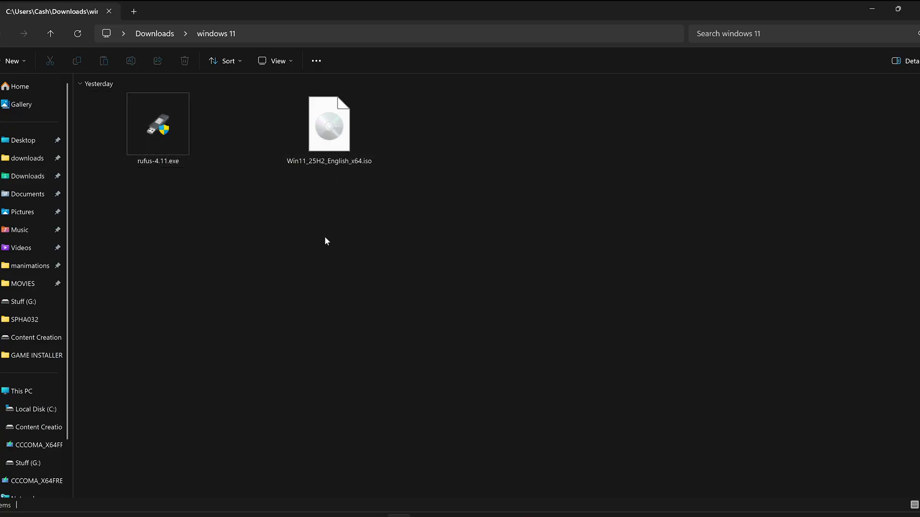
# Launch rufus-4.11.exe, target the 32 GB USB drive, load Win11_25H2_English_x64.iso, and start.
pyautogui.doubleClick(181, 143)
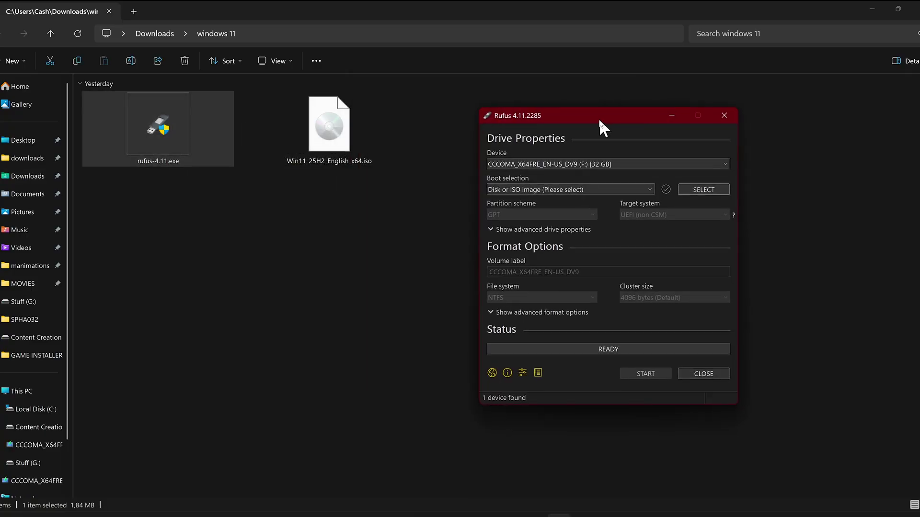
pyautogui.moveTo(601, 118); pyautogui.dragTo(556, 113)
pyautogui.click(575, 154)
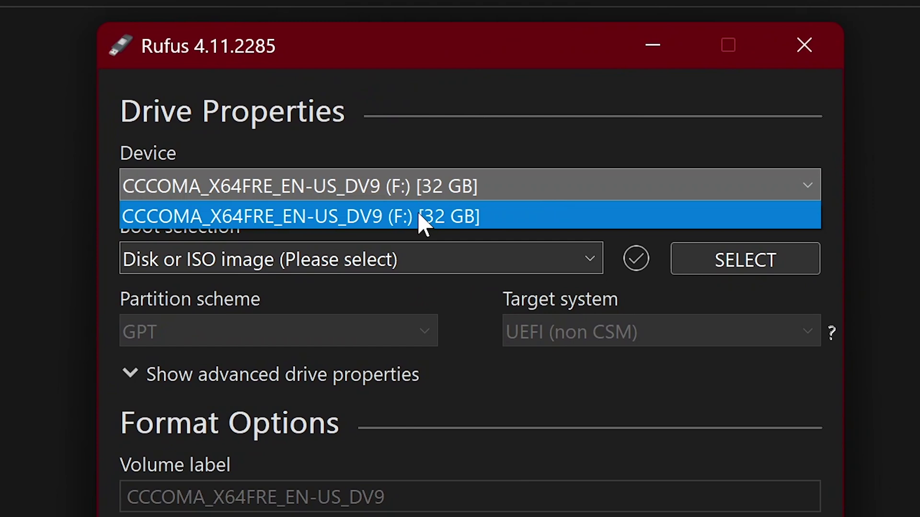
pyautogui.click(450, 218)
pyautogui.click(525, 168)
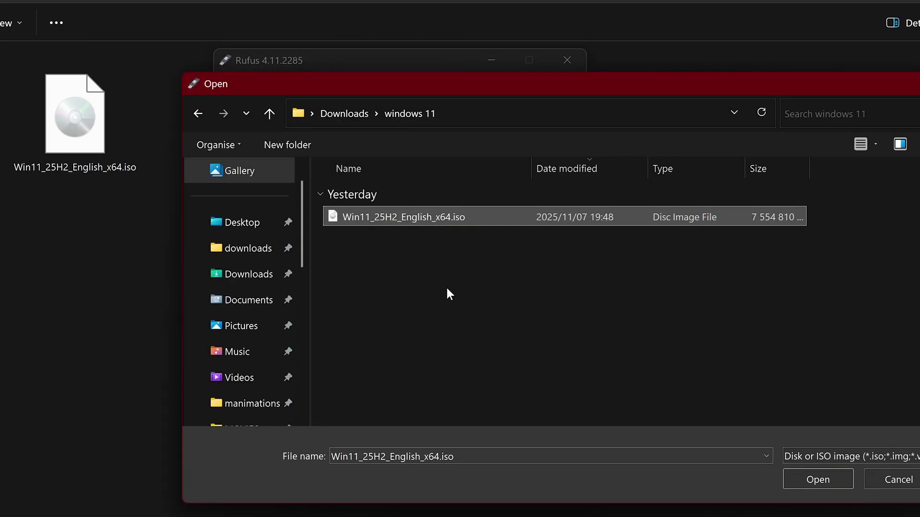
pyautogui.click(815, 474)
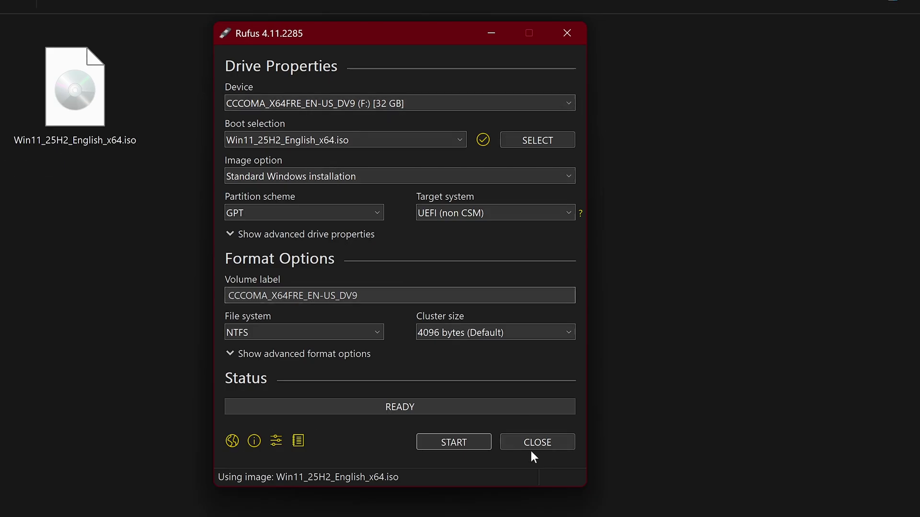
pyautogui.click(452, 441)
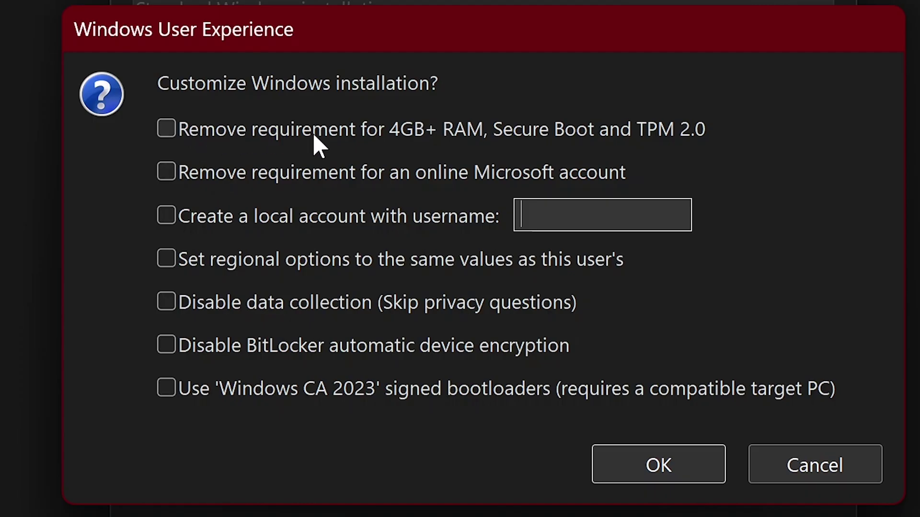
# Remove the Microsoft account requirement, create a named local account, disable data collection, and confirm.
pyautogui.click(163, 179)
pyautogui.click(167, 221)
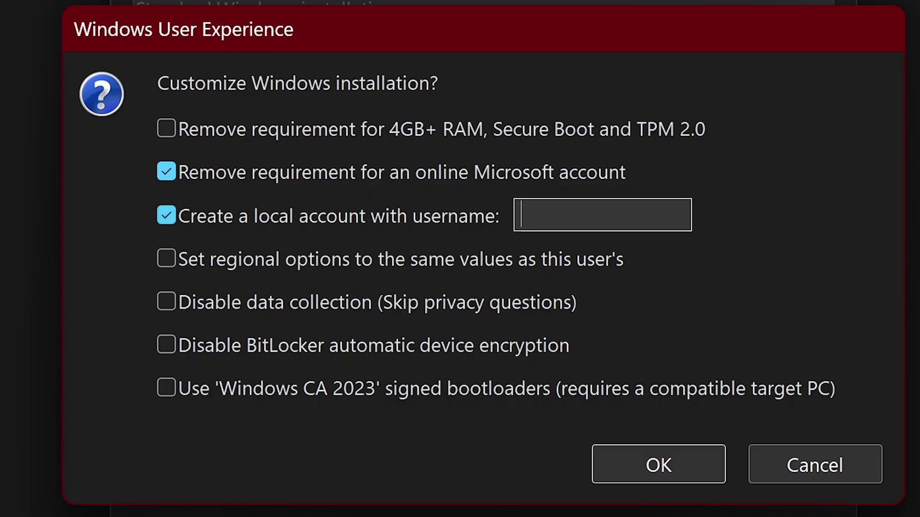
pyautogui.write('VECTTOR')
pyautogui.press('BackSpace')
pyautogui.press('BackSpace')
pyautogui.press('BackSpace')
pyautogui.write('ORM')
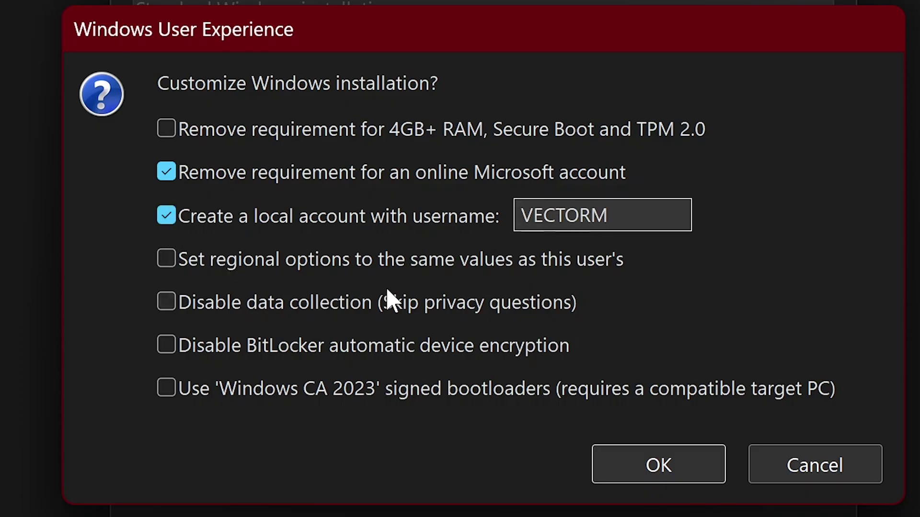
pyautogui.click(165, 306)
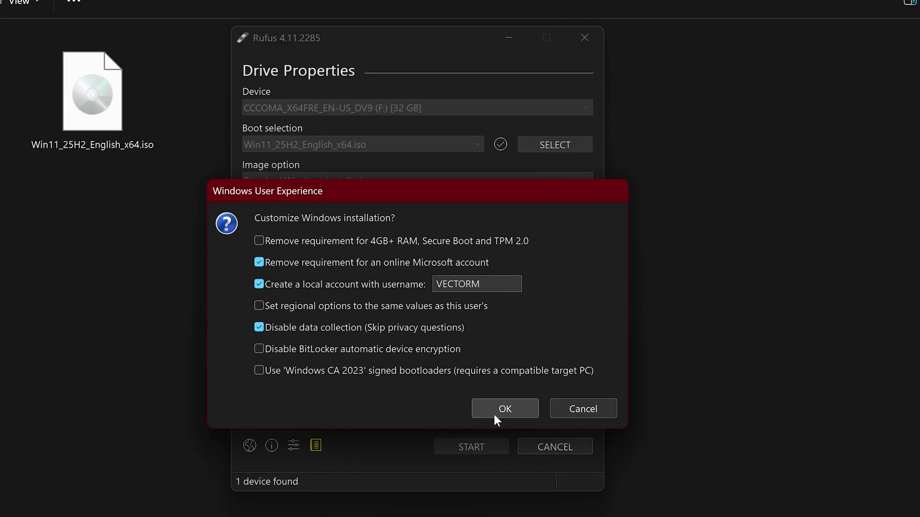
pyautogui.click(493, 415)
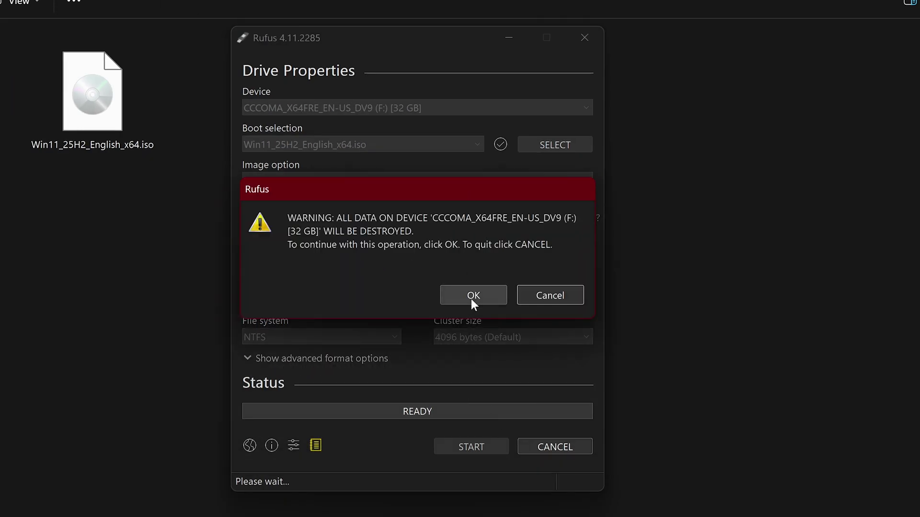
# Accept that all data on the 32 GB USB drive will be destroyed.
pyautogui.click(471, 299)
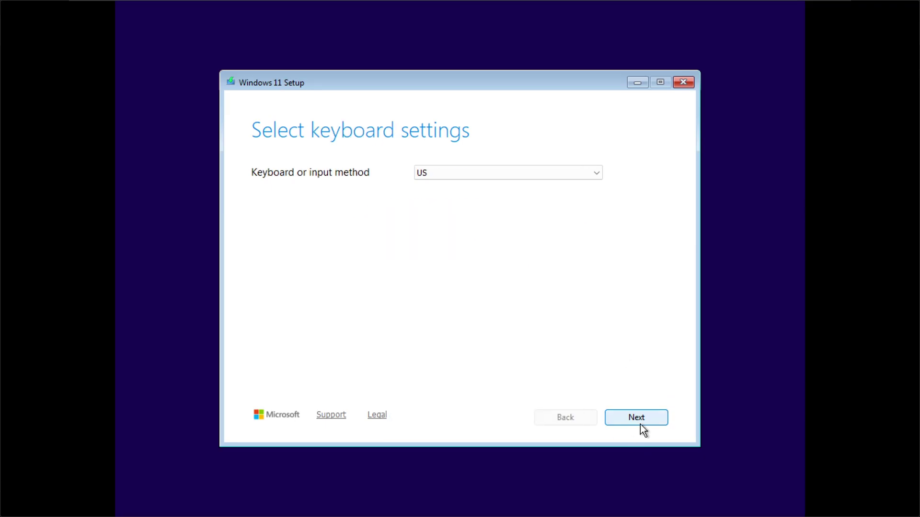
# Keep the US keyboard and choose Install Windows 11, agreeing everything will be deleted.
pyautogui.click(482, 174)
pyautogui.click(470, 392)
pyautogui.click(636, 418)
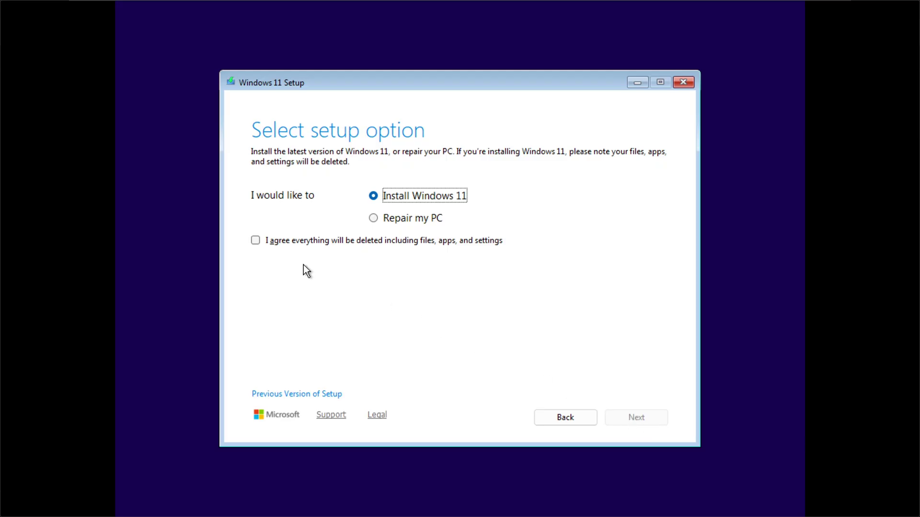
pyautogui.click(255, 241)
pyautogui.click(631, 415)
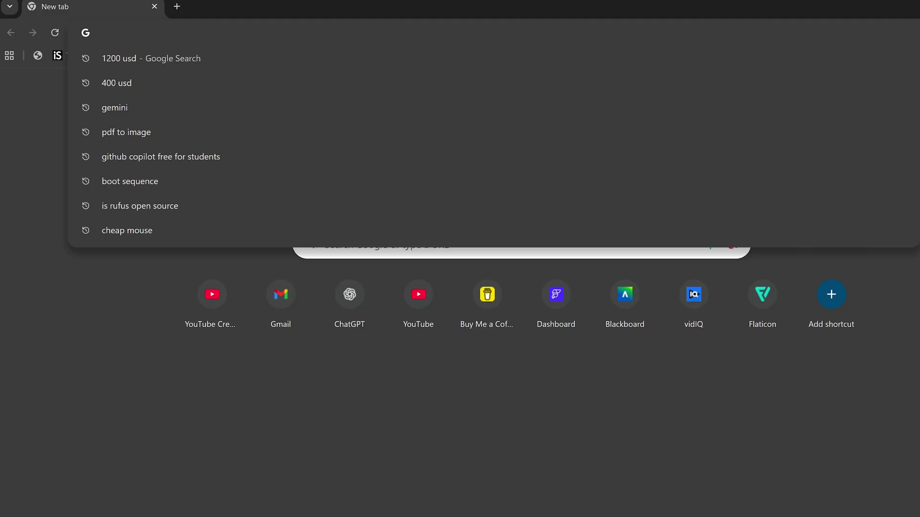
# Go to keysfan.com and add the Win 11 Pro Key - 1 PC to the cart.
pyautogui.write('keysfan')
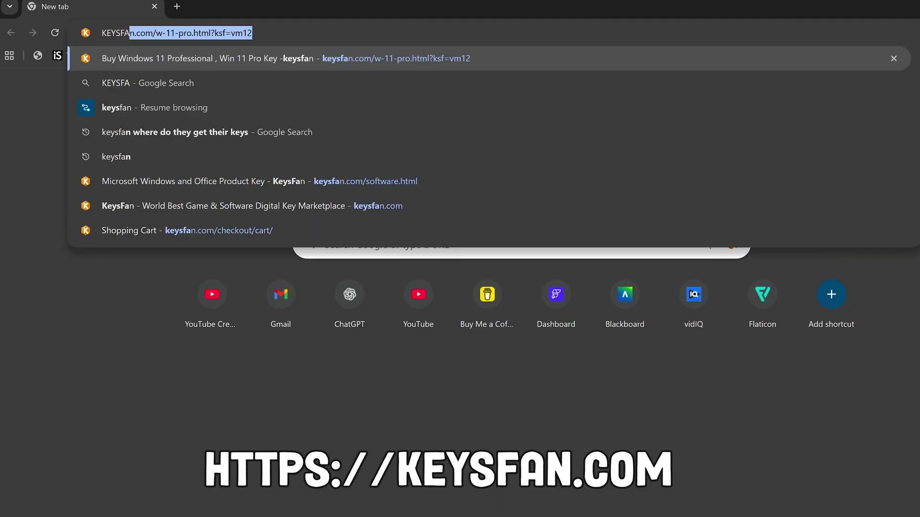
pyautogui.write('.com')
pyautogui.press('Return')
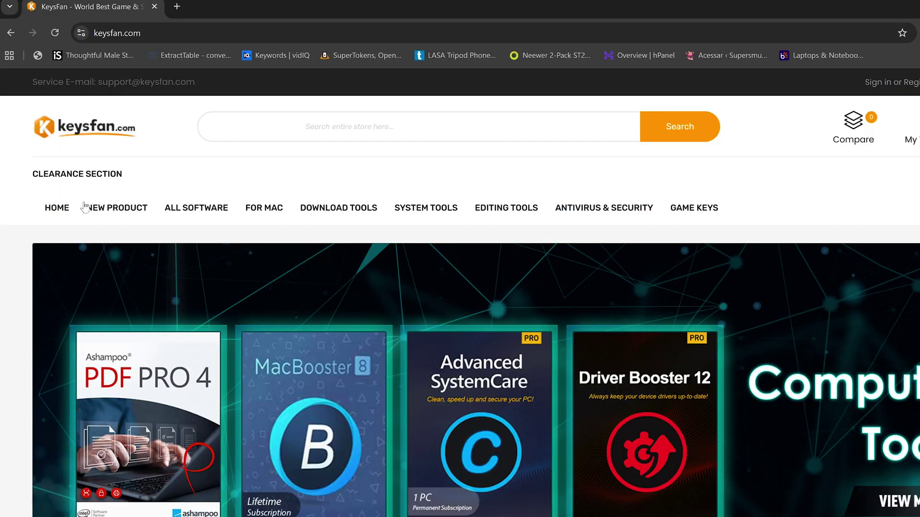
pyautogui.click(113, 211)
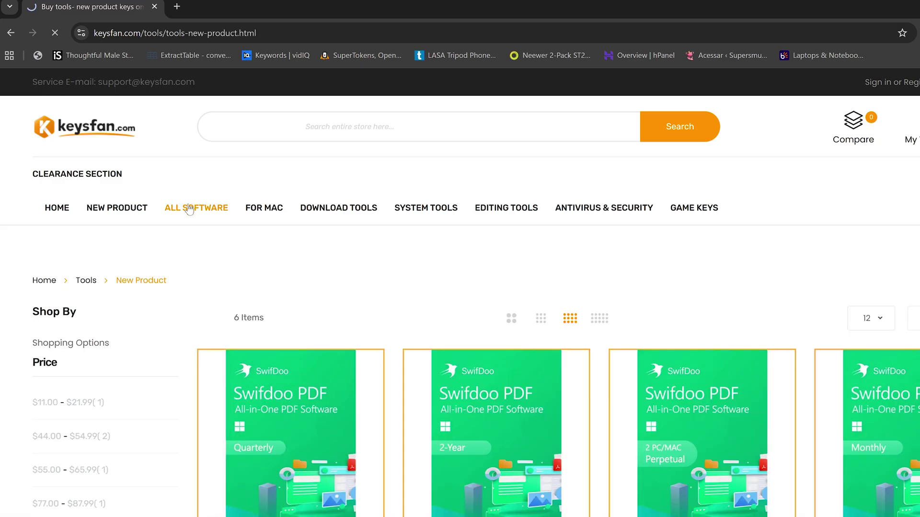
pyautogui.click(190, 209)
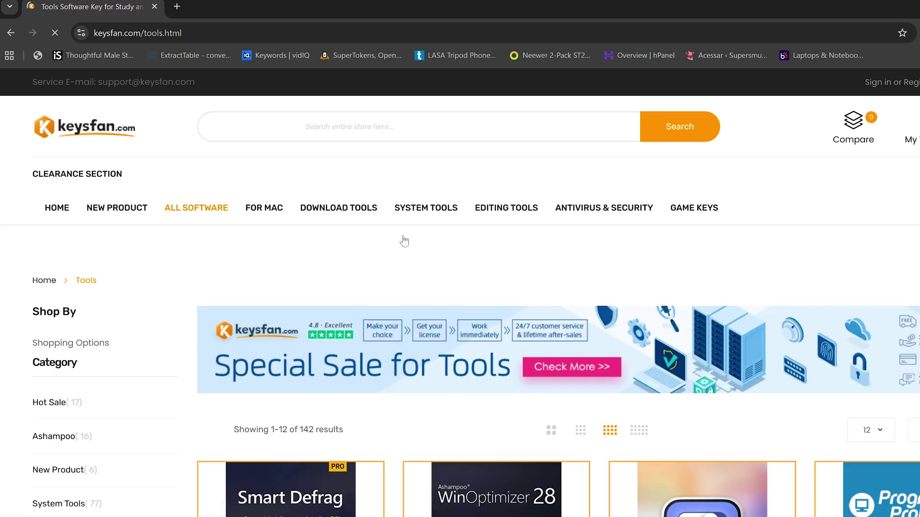
pyautogui.scroll(-8, 404, 240)
pyautogui.scroll(8, 515, 305)
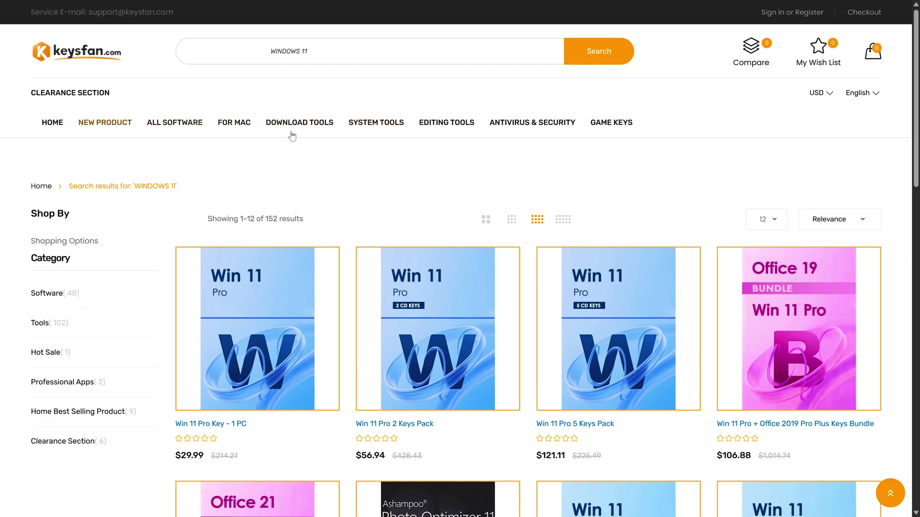
pyautogui.click(237, 400)
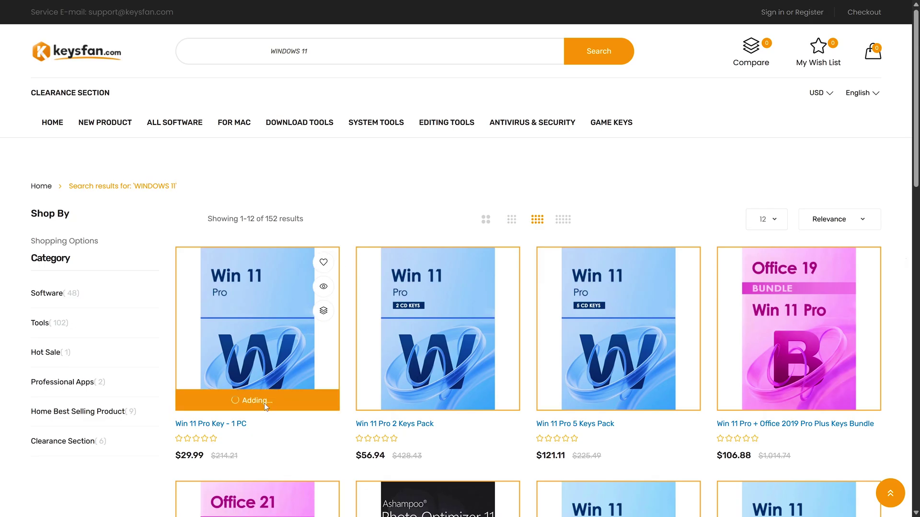
# Apply discount code VM50 for 50% off and proceed to checkout.
pyautogui.click(752, 352)
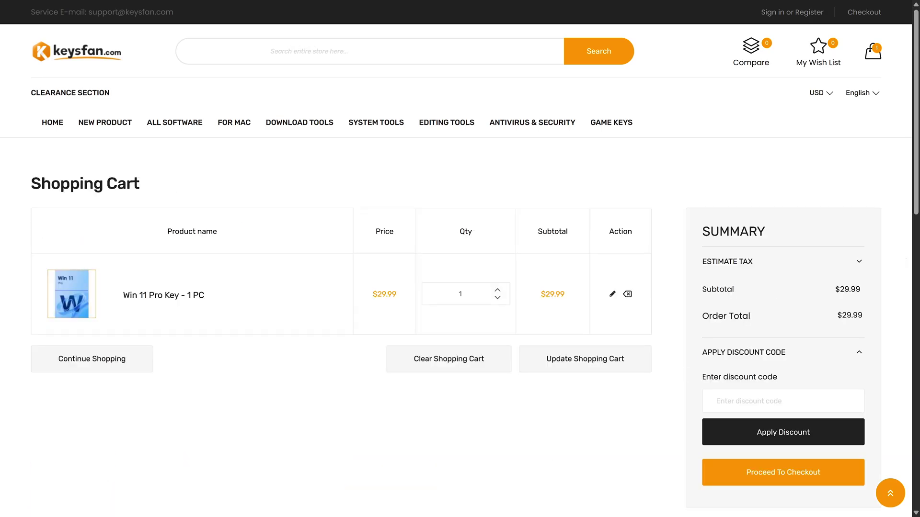
pyautogui.click(783, 401)
pyautogui.write('VM50')
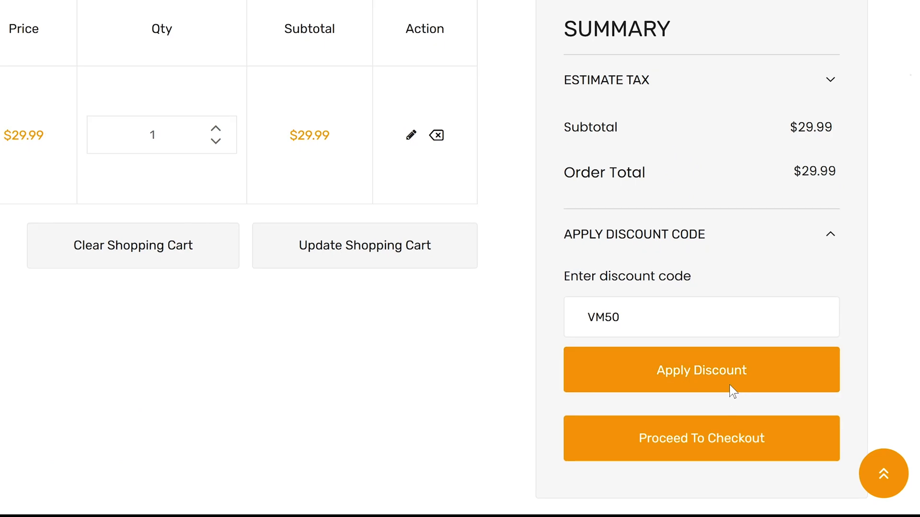
pyautogui.click(729, 384)
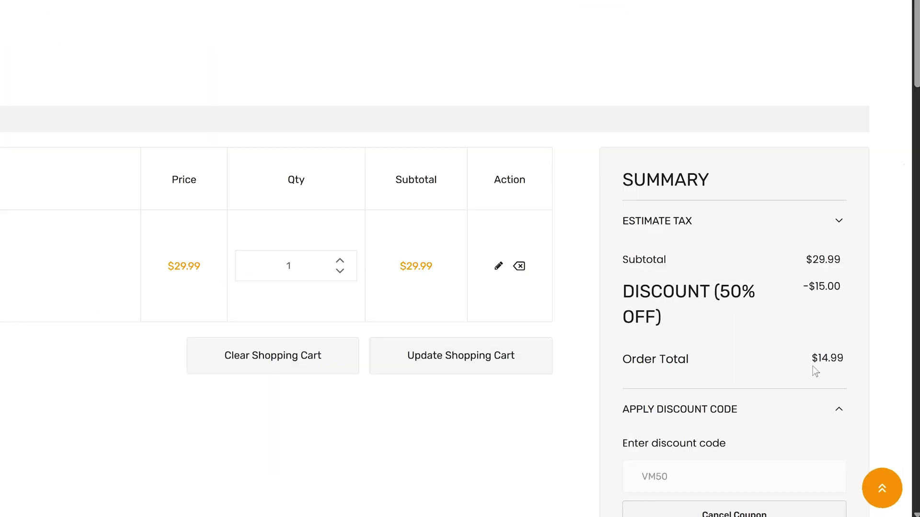
pyautogui.moveTo(622, 287); pyautogui.dragTo(694, 322)
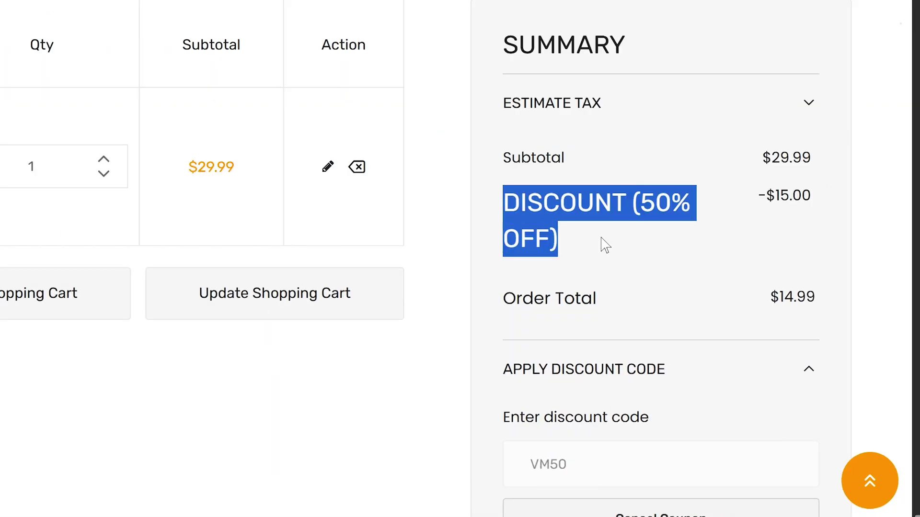
pyautogui.scroll(-3, 771, 268)
pyautogui.click(669, 393)
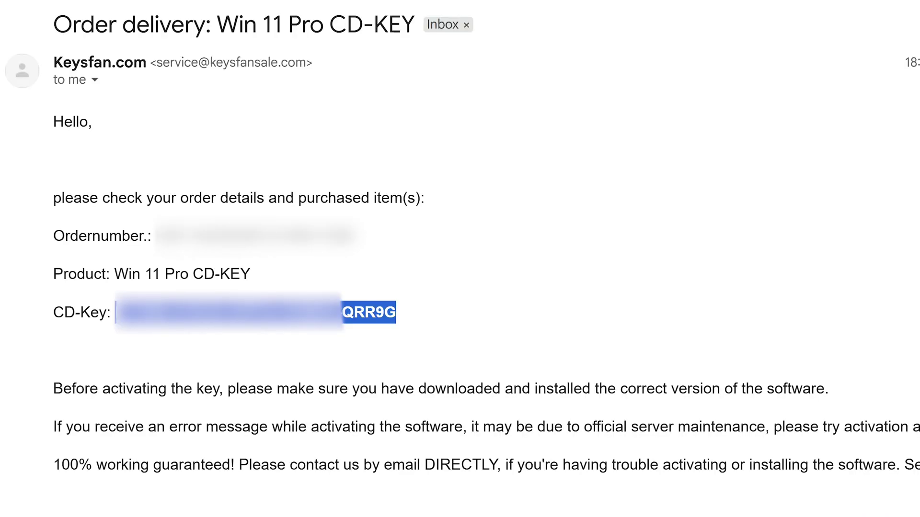
# Copy the CD-Key from the Gmail order e-mail and paste it into Setup's product key field.
pyautogui.rightClick(235, 314)
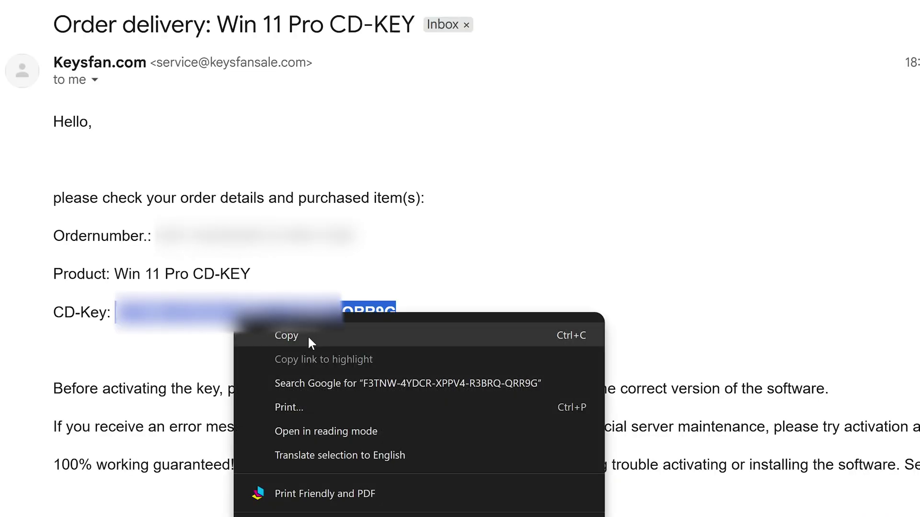
pyautogui.click(326, 344)
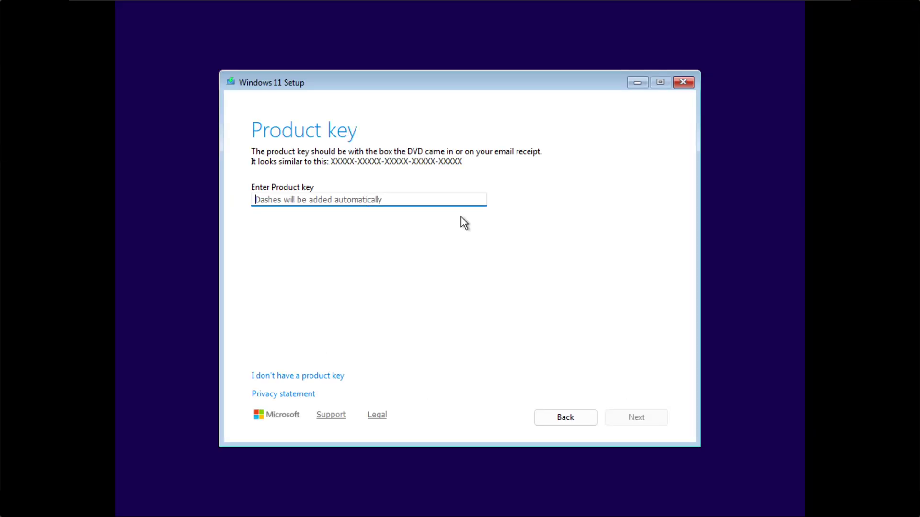
pyautogui.click(378, 200)
pyautogui.hotkey('ctrl', 'v')
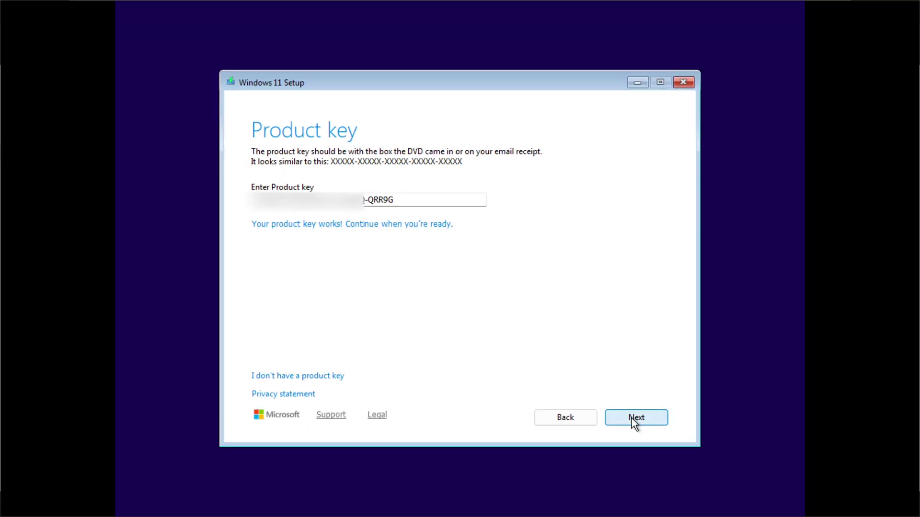
# Accept the license terms and create a full-size partition on Disk 0's unallocated space.
pyautogui.click(631, 418)
pyautogui.scroll(-10, 528, 332)
pyautogui.click(631, 418)
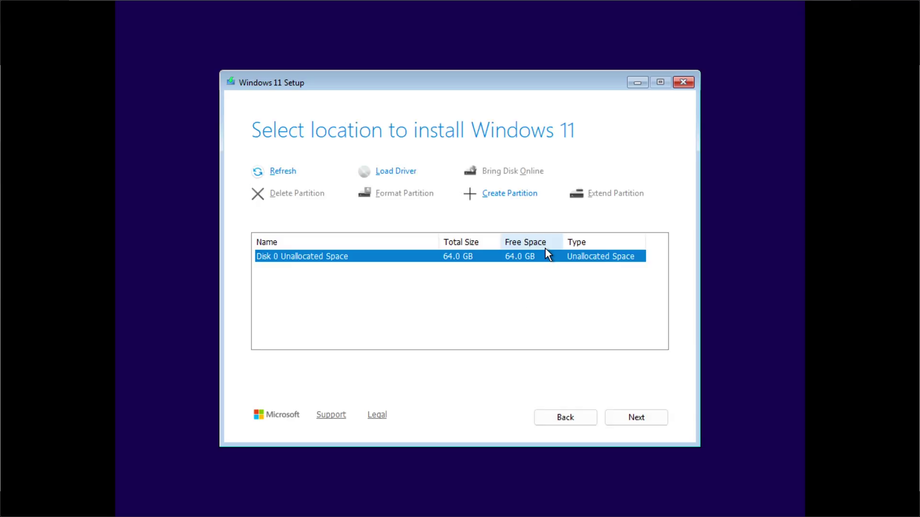
pyautogui.click(516, 196)
pyautogui.click(492, 220)
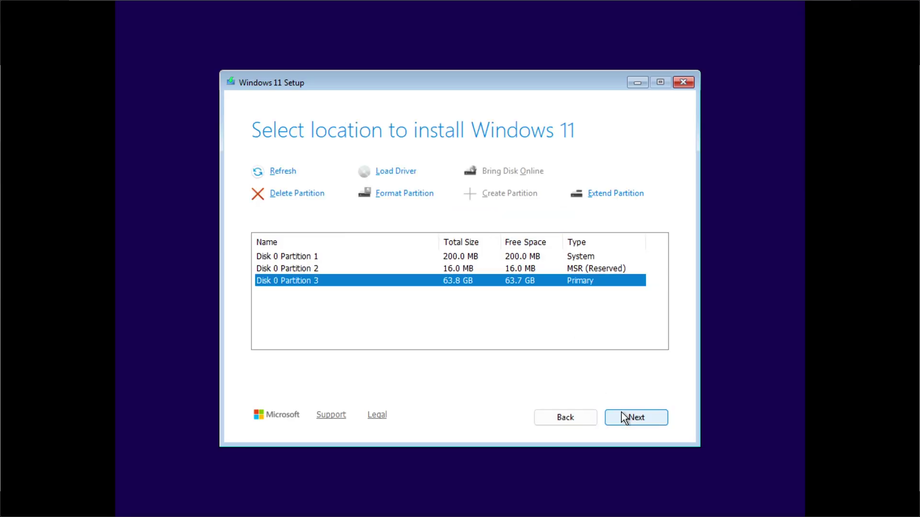
# Install Windows 11 on the new primary partition, then confirm United States as the country.
pyautogui.click(635, 415)
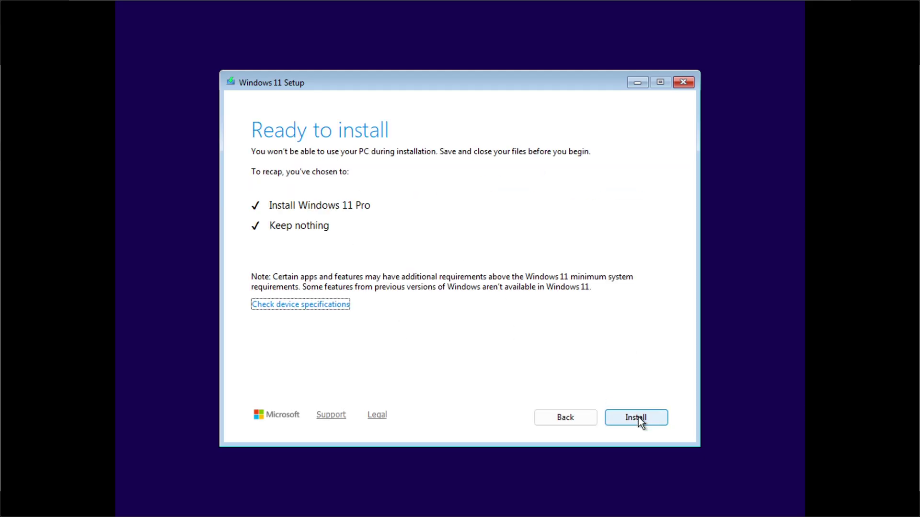
pyautogui.click(637, 416)
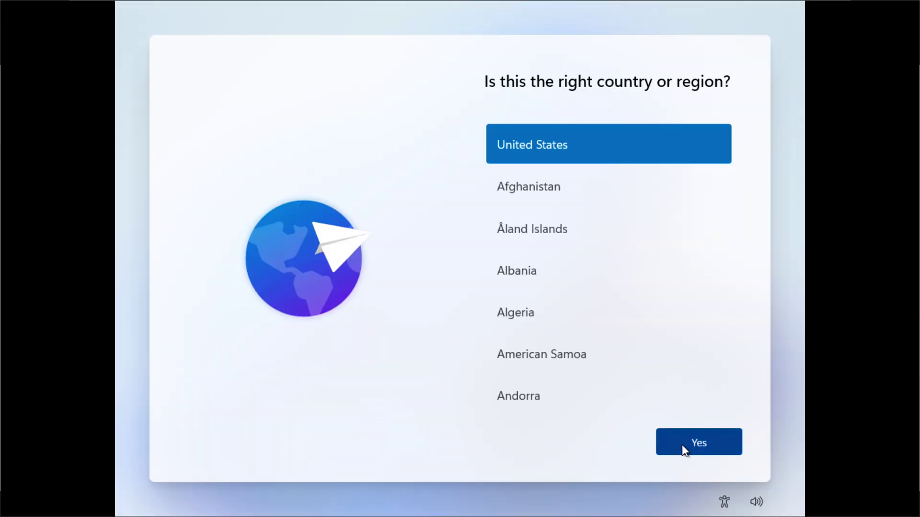
pyautogui.click(690, 444)
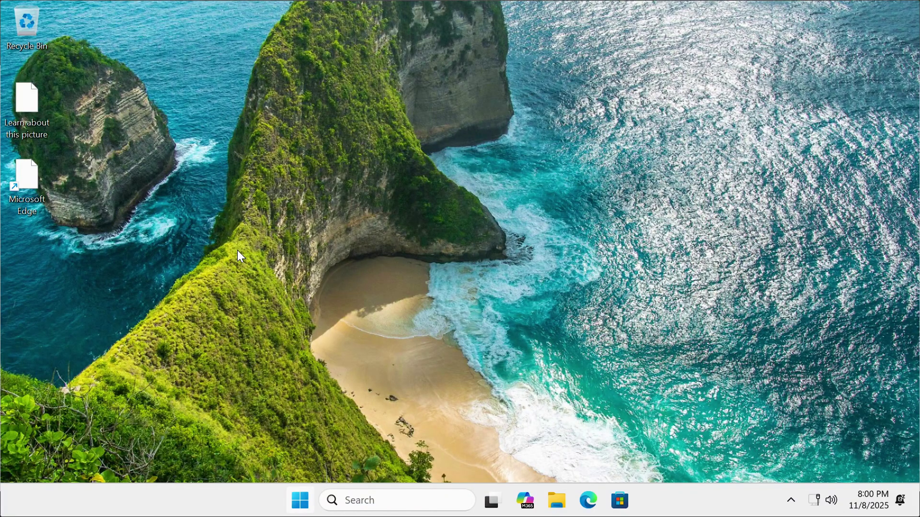
# Search 'task' and launch Task Manager to see the Processes list on fresh Windows 11.
pyautogui.press('super')
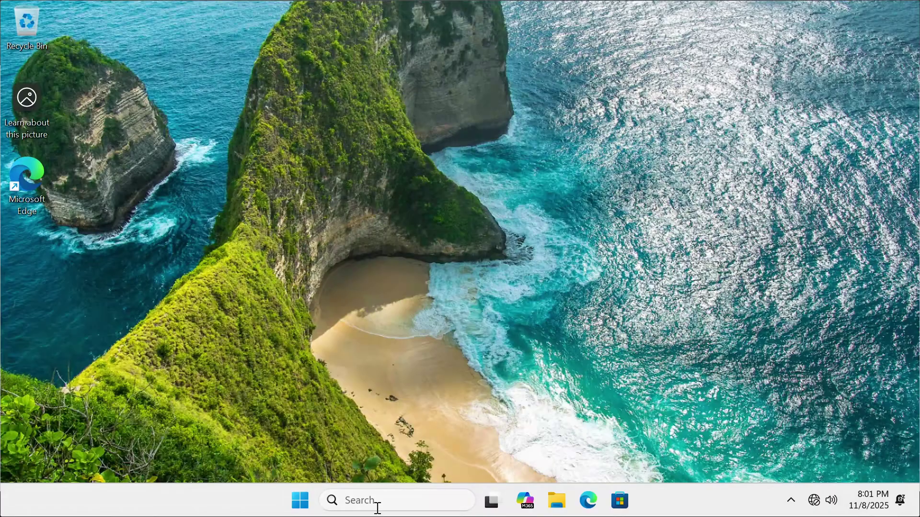
pyautogui.click(376, 504)
pyautogui.write('task')
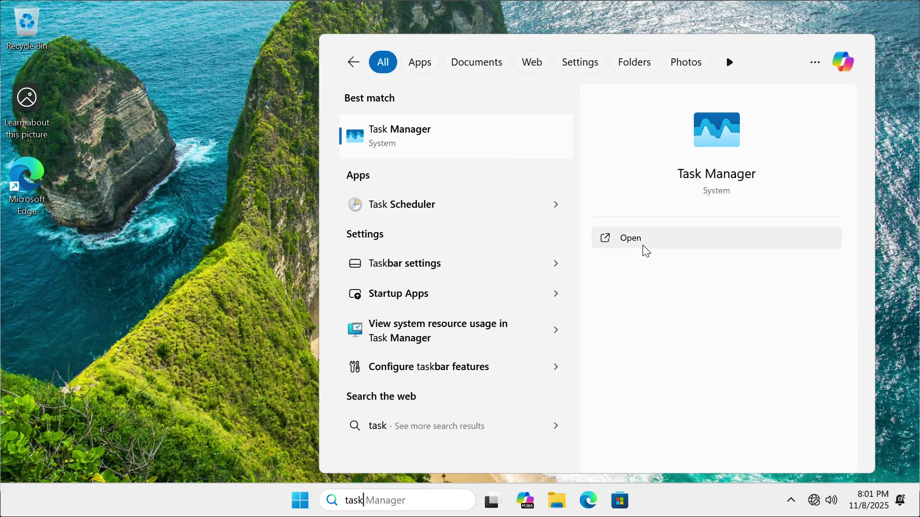
pyautogui.click(644, 248)
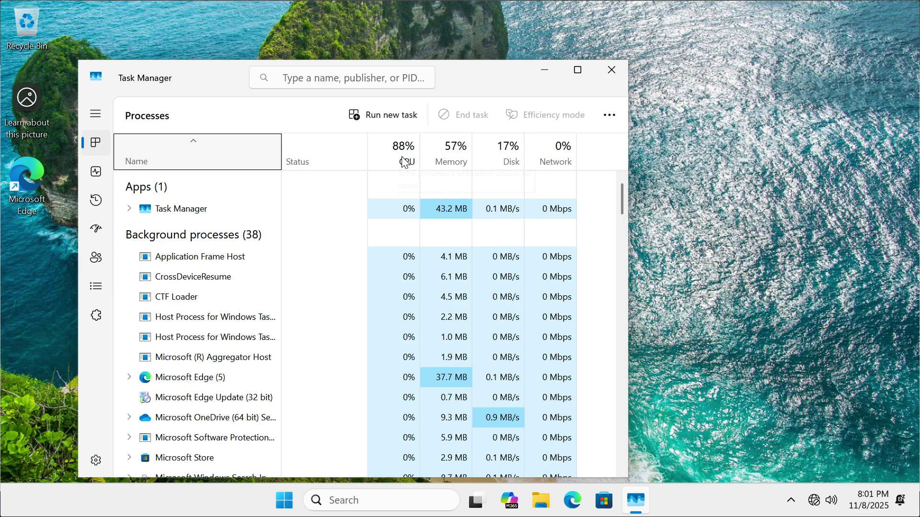
# Search 'remove apps' and open the Add or remove programs settings.
pyautogui.click(354, 501)
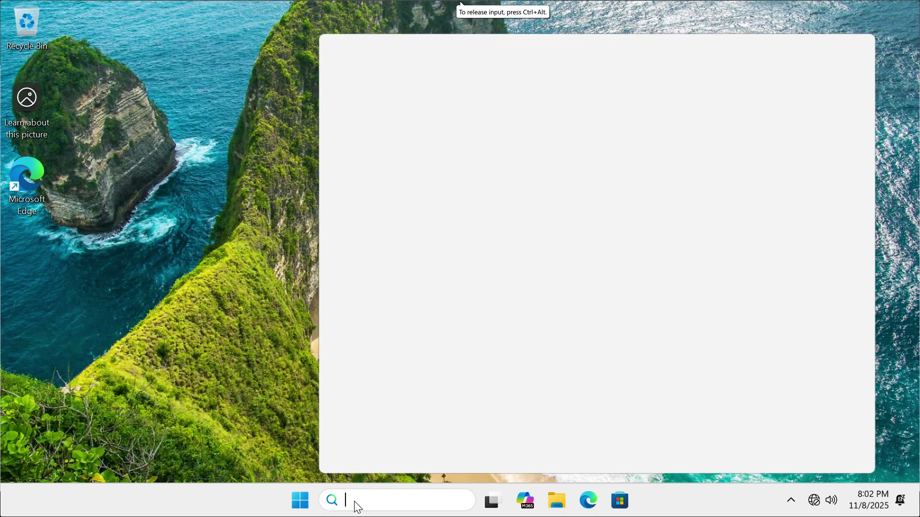
pyautogui.write('remove apps')
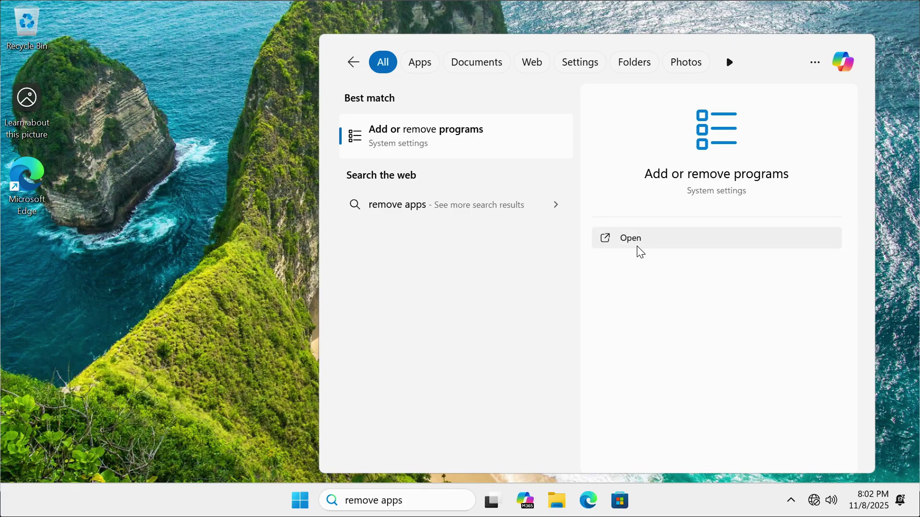
pyautogui.click(637, 247)
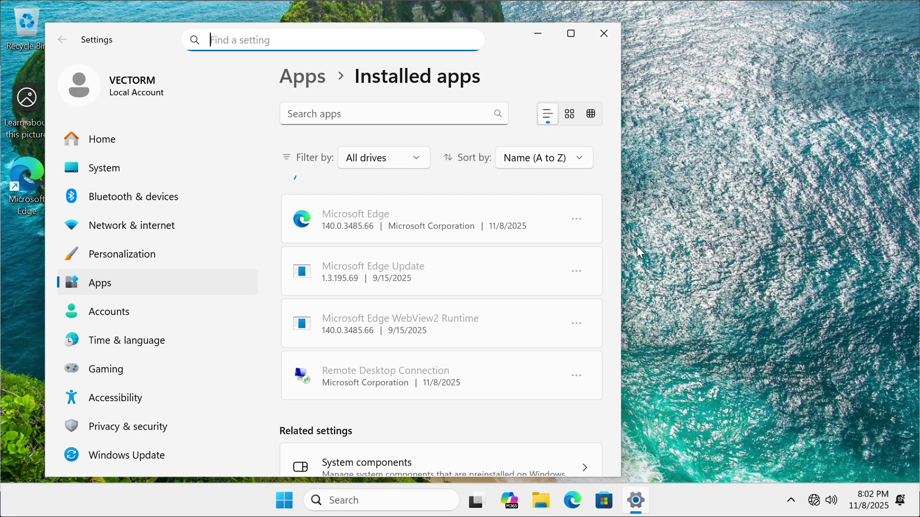
# Uninstall Feedback Hub, Microsoft 365 Copilot and Xbox from the installed apps list.
pyautogui.click(577, 382)
pyautogui.click(452, 457)
pyautogui.click(541, 340)
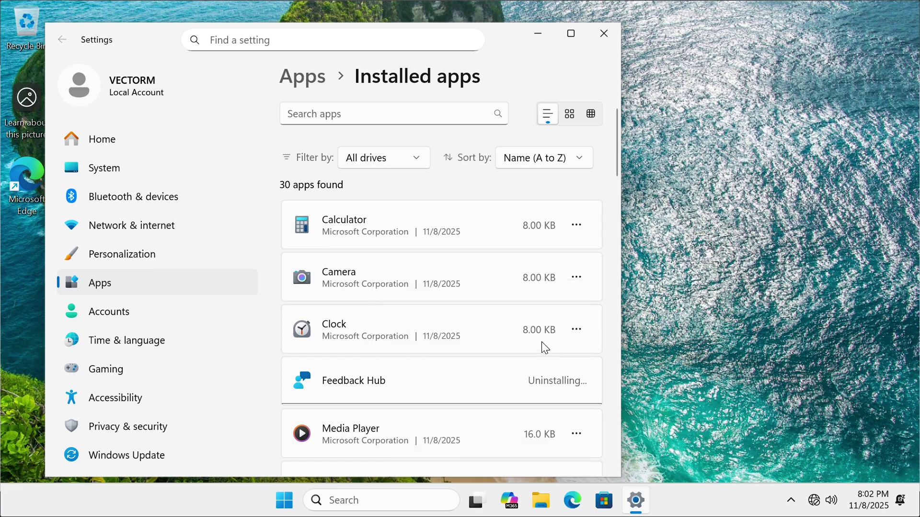
pyautogui.scroll(-2, 539, 344)
pyautogui.scroll(-1, 533, 364)
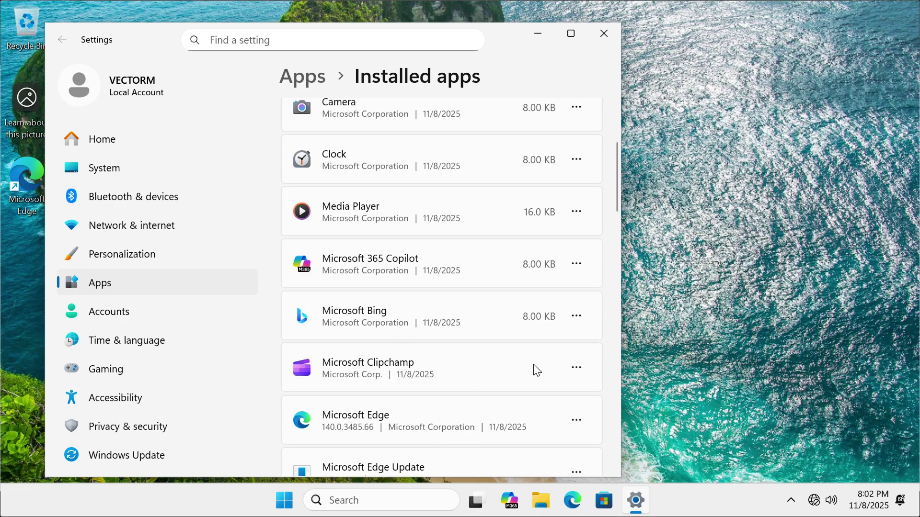
pyautogui.click(576, 263)
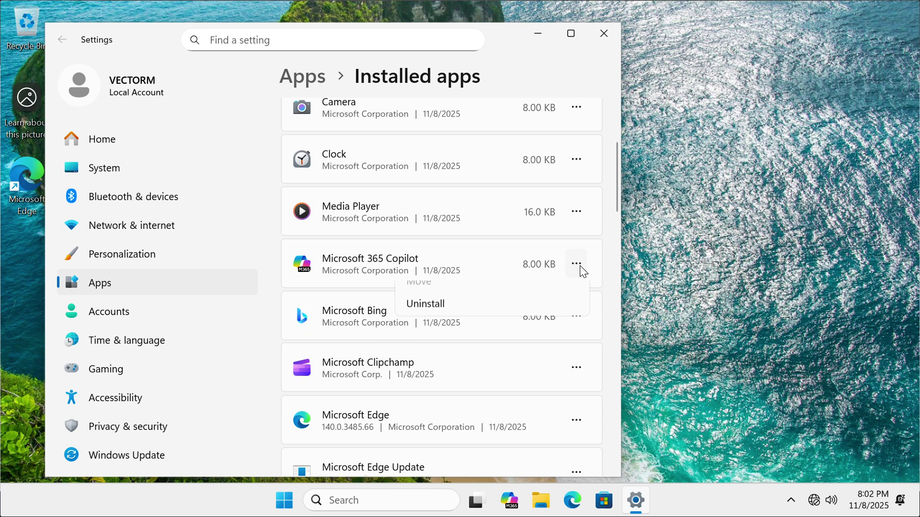
pyautogui.click(485, 344)
pyautogui.click(545, 342)
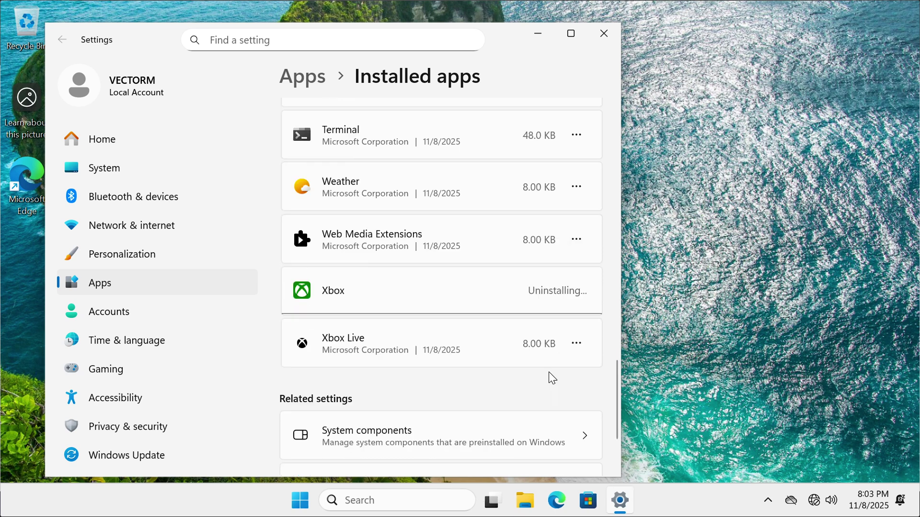
pyautogui.click(576, 343)
pyautogui.click(451, 417)
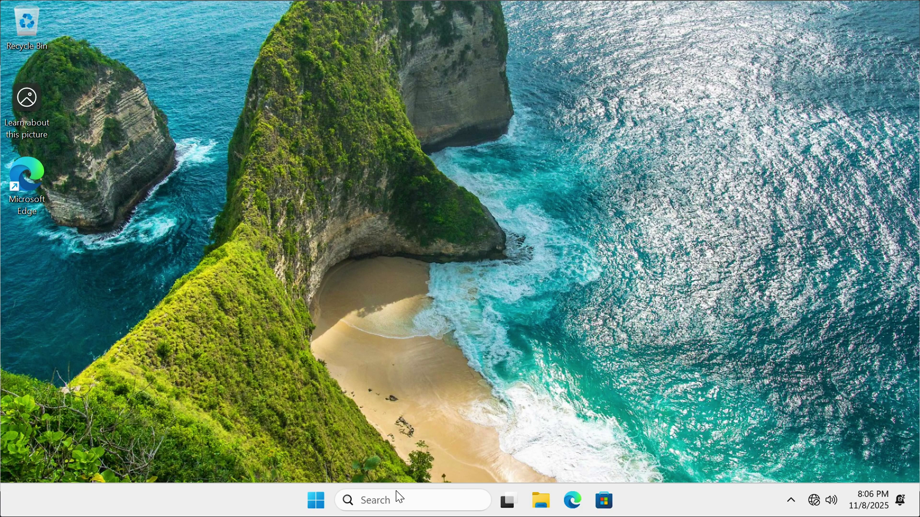
# Search 'task' and launch Task Manager.
pyautogui.click(396, 500)
pyautogui.write('tas')
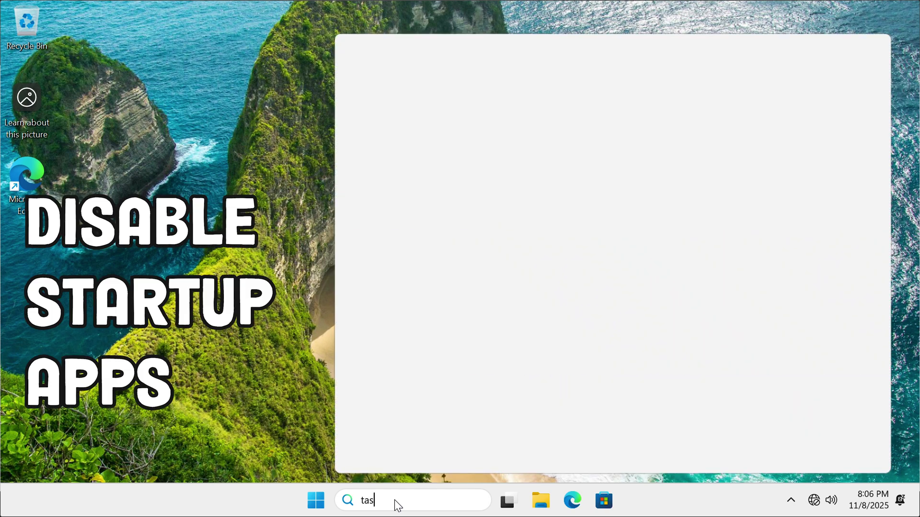
pyautogui.write('k')
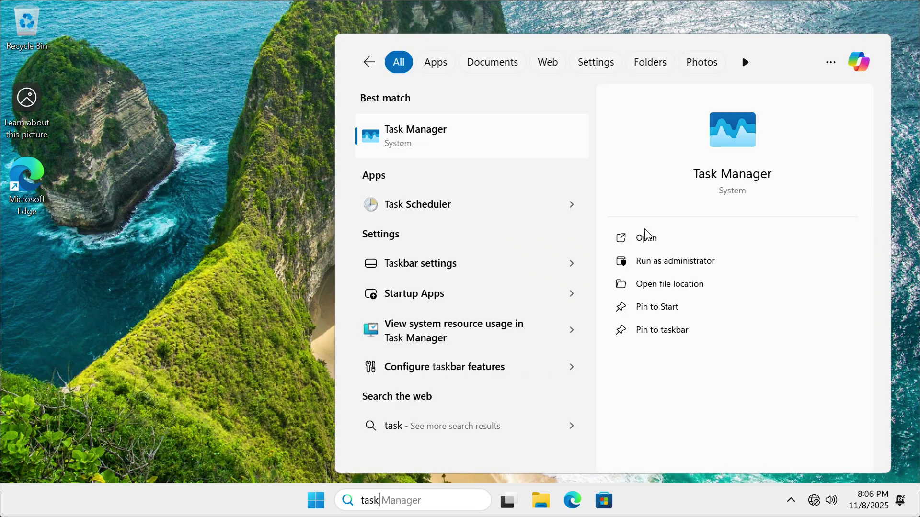
pyautogui.click(651, 236)
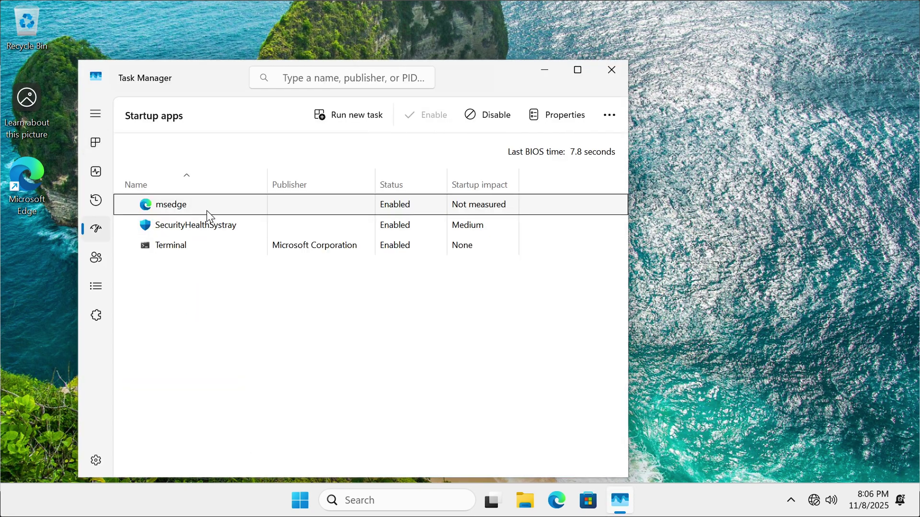
# Disable msedge and Terminal on the Startup apps page.
pyautogui.rightClick(206, 211)
pyautogui.click(246, 223)
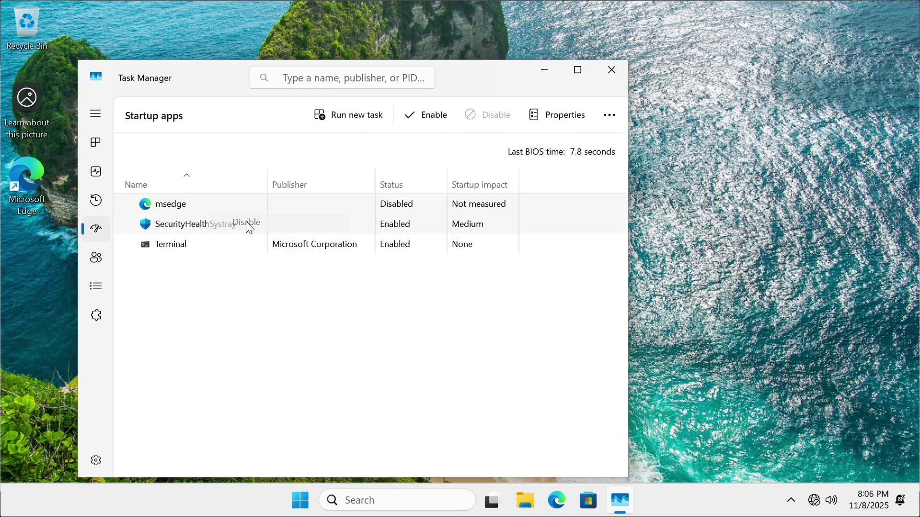
pyautogui.rightClick(209, 248)
pyautogui.click(250, 260)
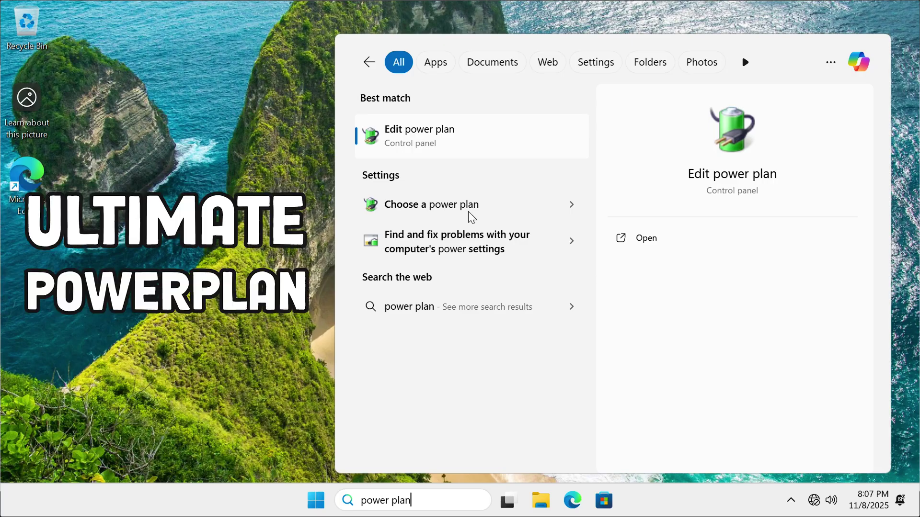
# Add the Ultimate Performance plan via powercfg -duplicatescheme with its GUID, then select it as the active power plan.
pyautogui.click(470, 205)
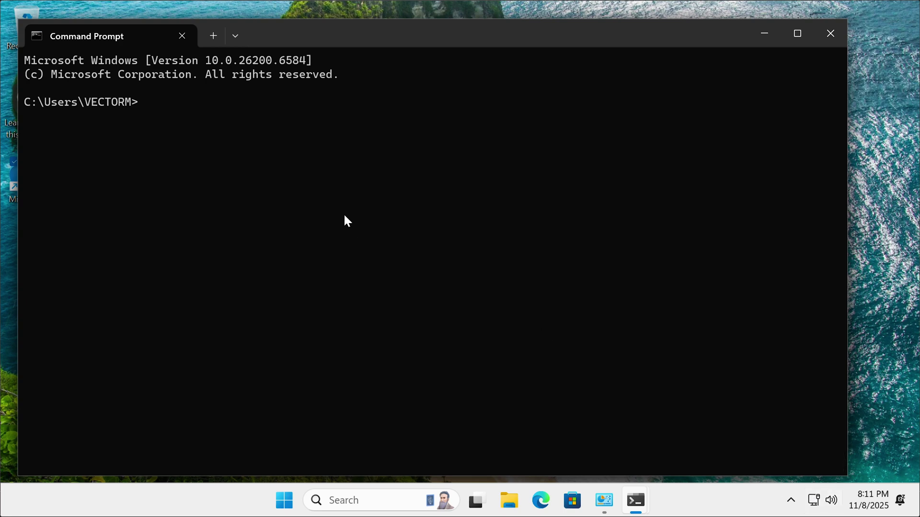
pyautogui.write('powerc')
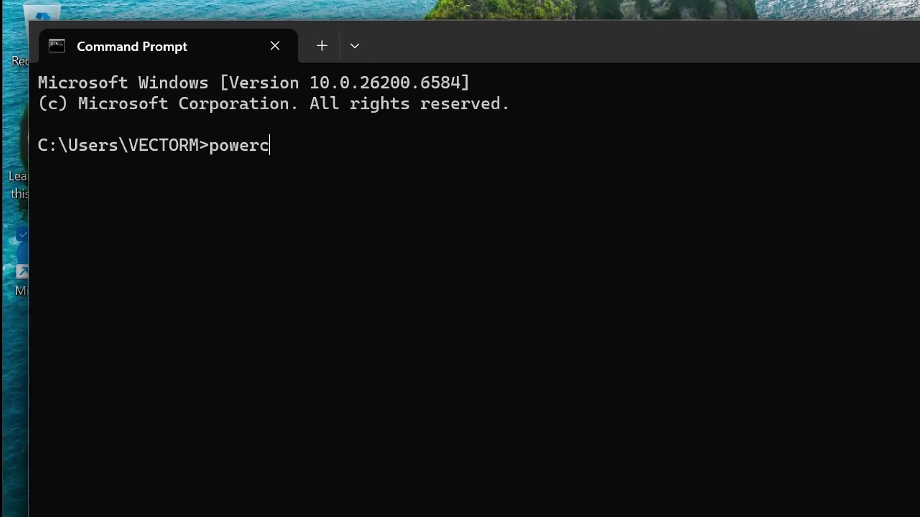
pyautogui.write('fg -duplicag')
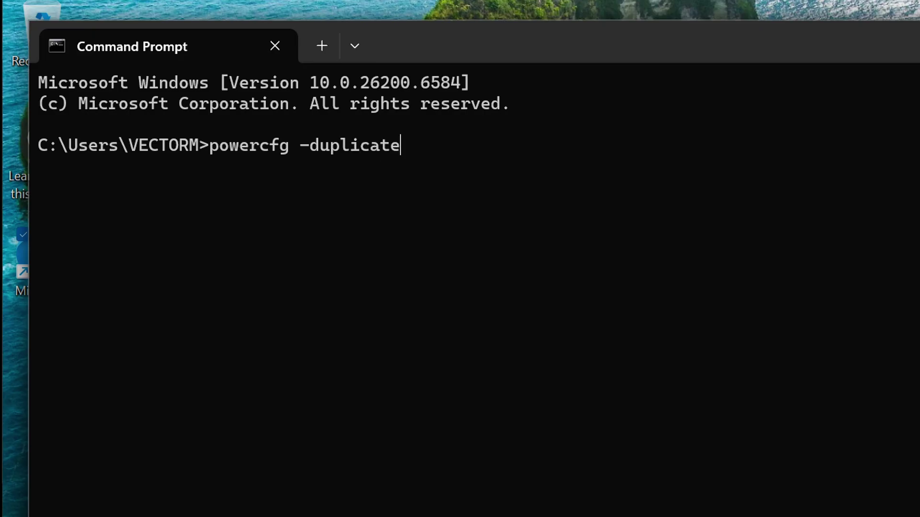
pyautogui.write('scheme')
pyautogui.write('e9a42b02-d5df-448d-aa00-03f14749eb61')
pyautogui.press('Return')
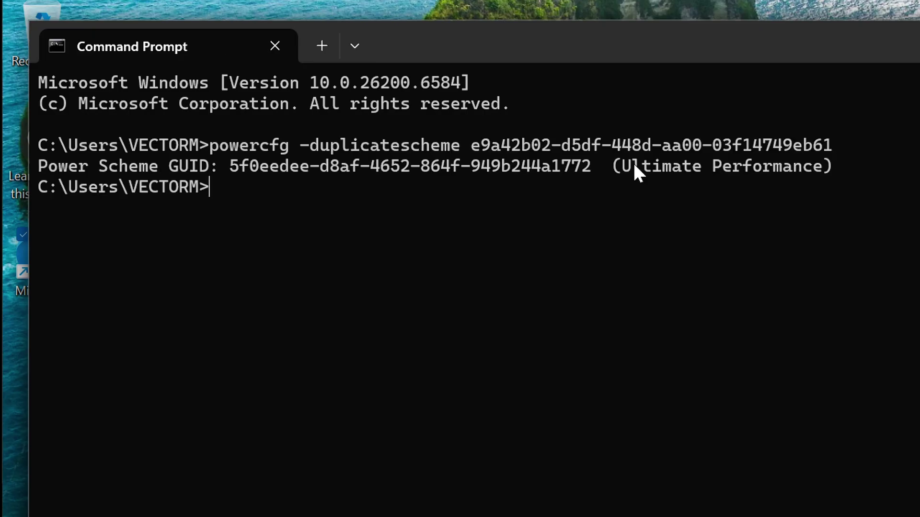
pyautogui.moveTo(618, 168); pyautogui.dragTo(850, 168)
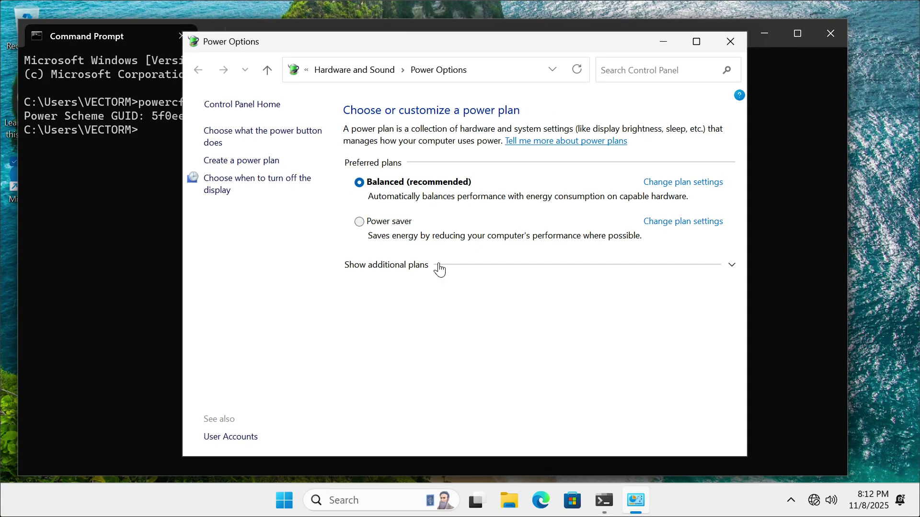
pyautogui.click(439, 270)
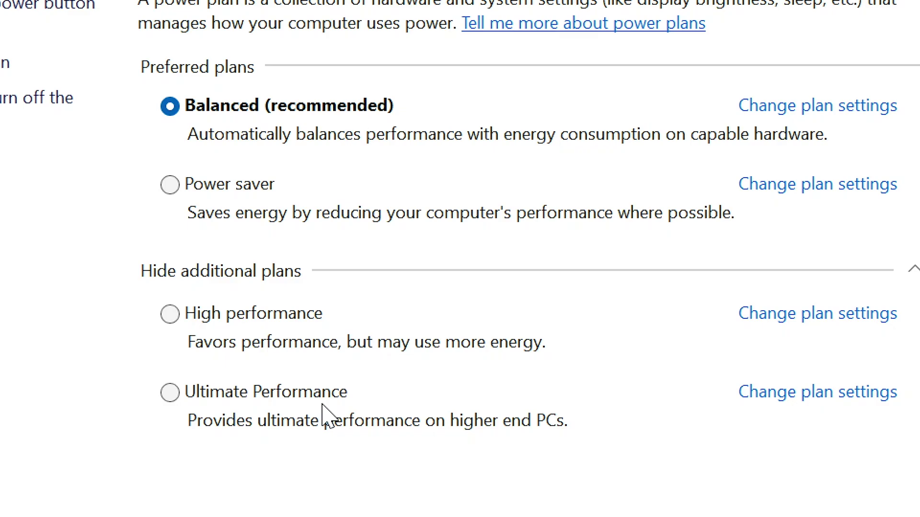
pyautogui.click(173, 397)
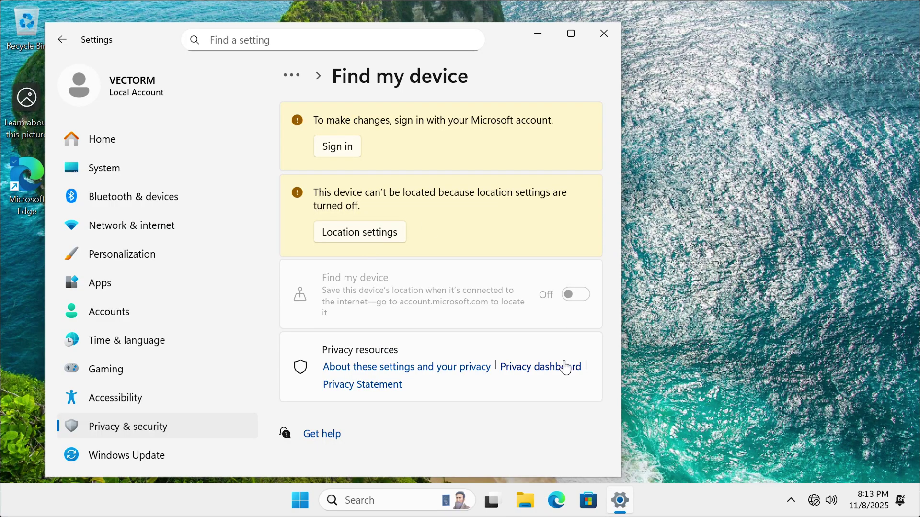
# Under General privacy, turn off the Settings app notifications option.
pyautogui.click(181, 425)
pyautogui.scroll(-1, 438, 318)
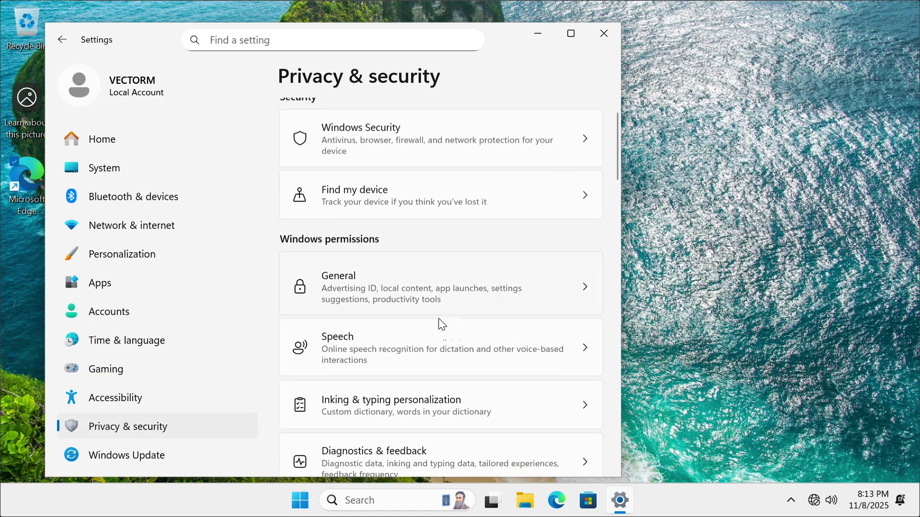
pyautogui.scroll(1, 438, 286)
pyautogui.click(437, 287)
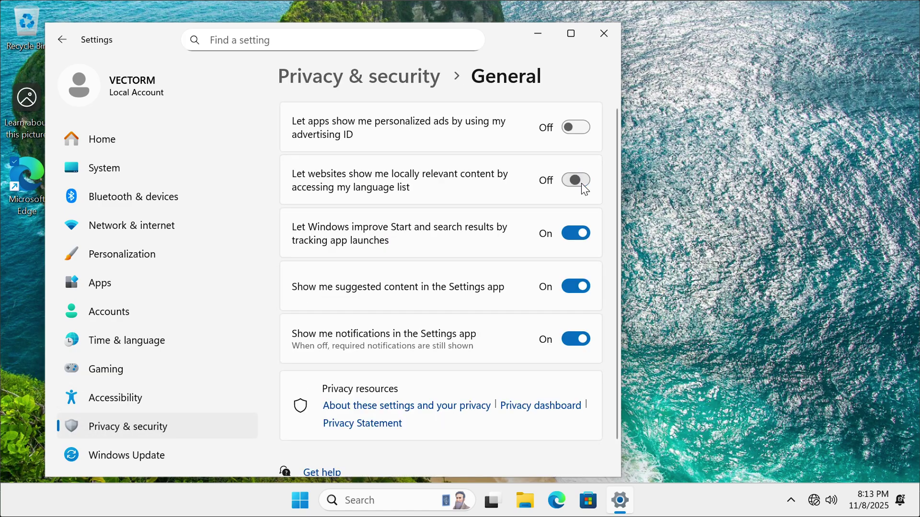
pyautogui.click(575, 339)
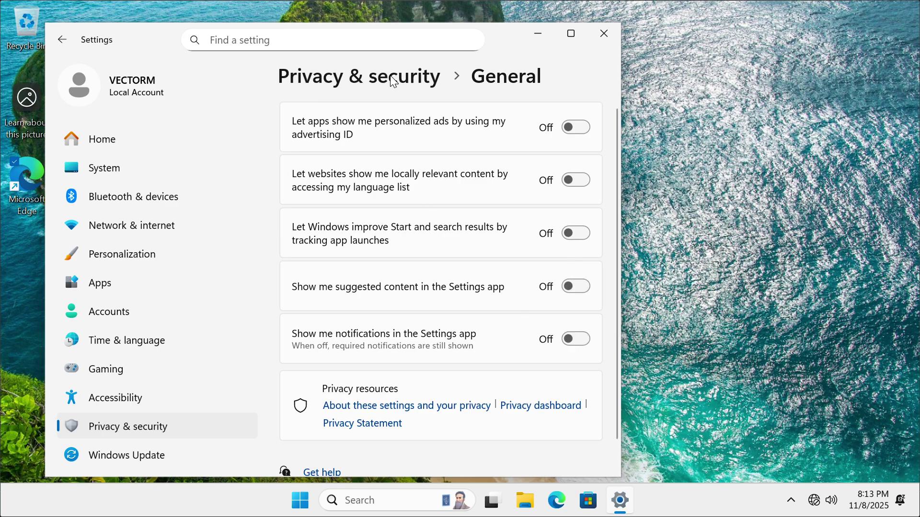
# Turn off the custom inking and typing dictionary.
pyautogui.click(420, 77)
pyautogui.click(414, 367)
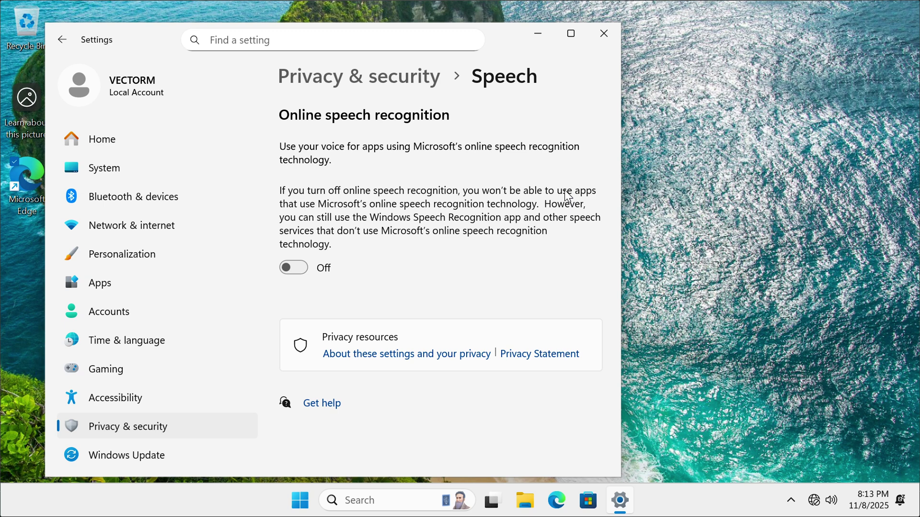
pyautogui.click(356, 81)
pyautogui.click(384, 425)
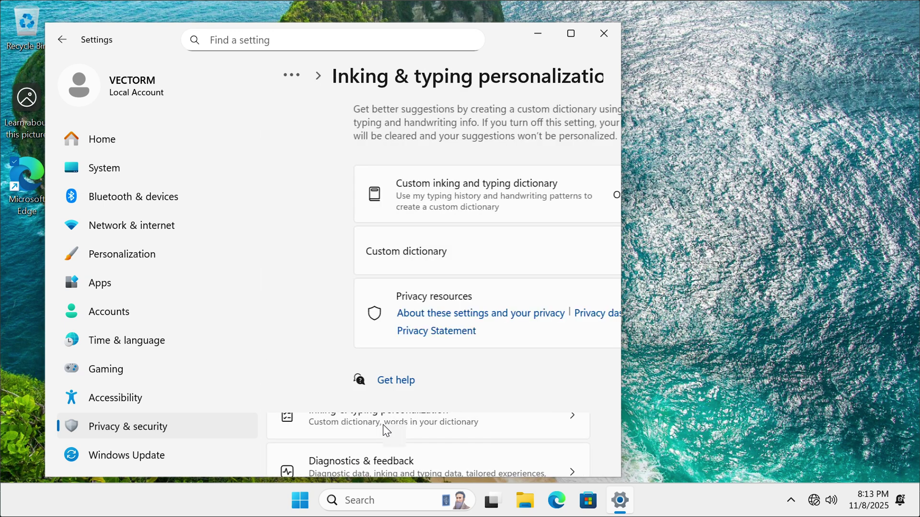
pyautogui.click(579, 194)
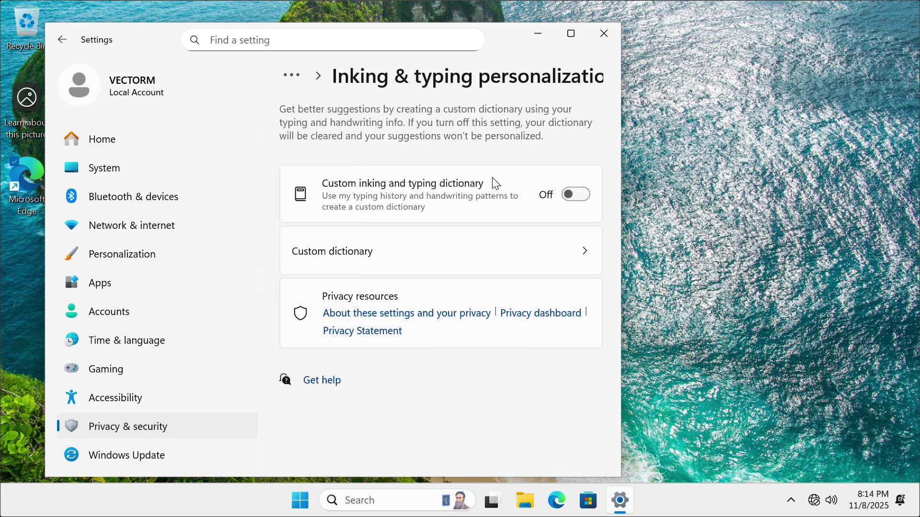
# Set Diagnostics & feedback frequency to Never.
pyautogui.click(291, 75)
pyautogui.click(302, 101)
pyautogui.scroll(-3, 416, 383)
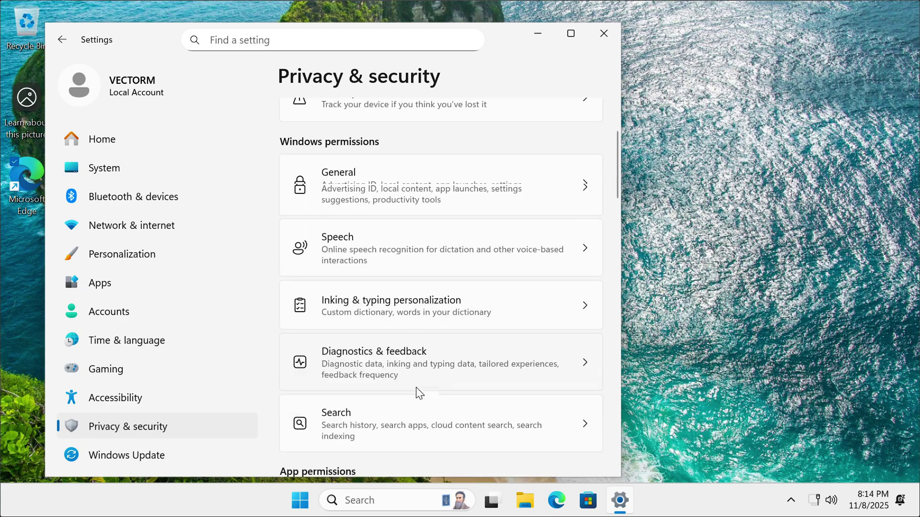
pyautogui.click(437, 355)
pyautogui.scroll(-10, 431, 323)
pyautogui.click(433, 320)
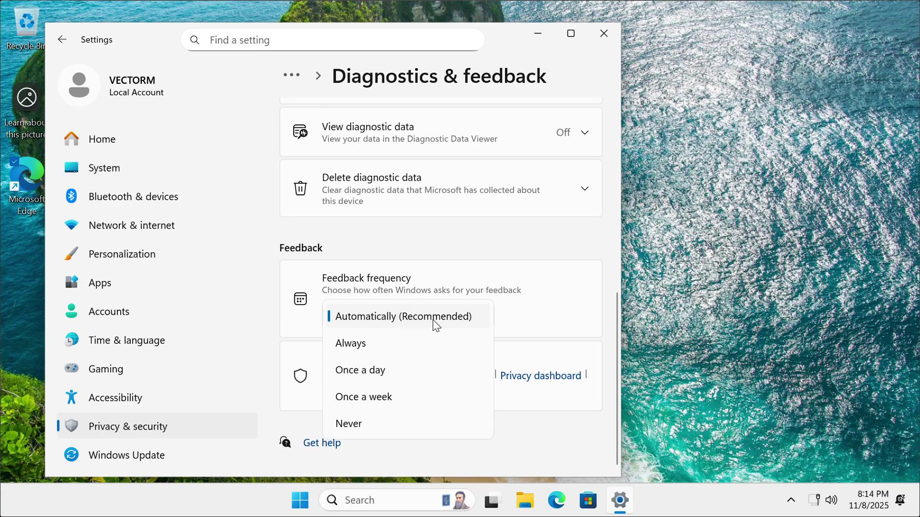
pyautogui.click(370, 431)
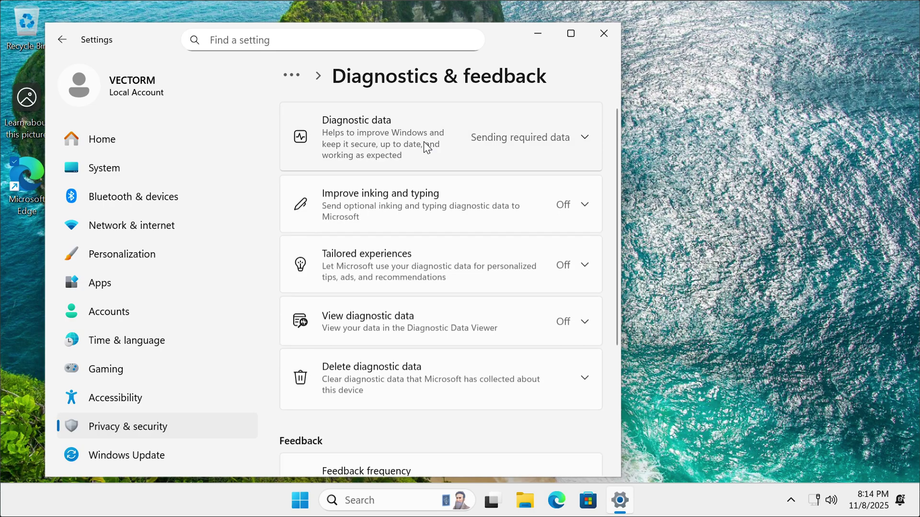
# Turn off search history, search highlights, and Microsoft and Work or School account search.
pyautogui.click(298, 109)
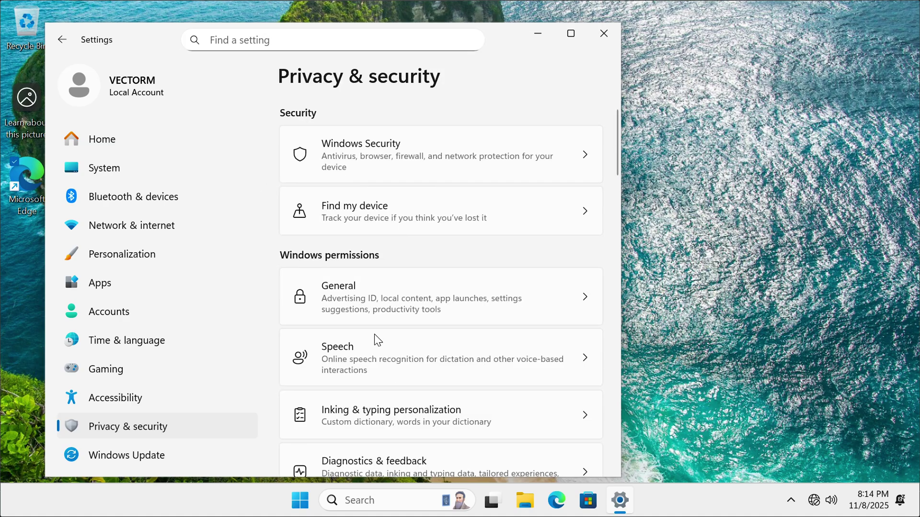
pyautogui.scroll(-5, 375, 349)
pyautogui.click(421, 251)
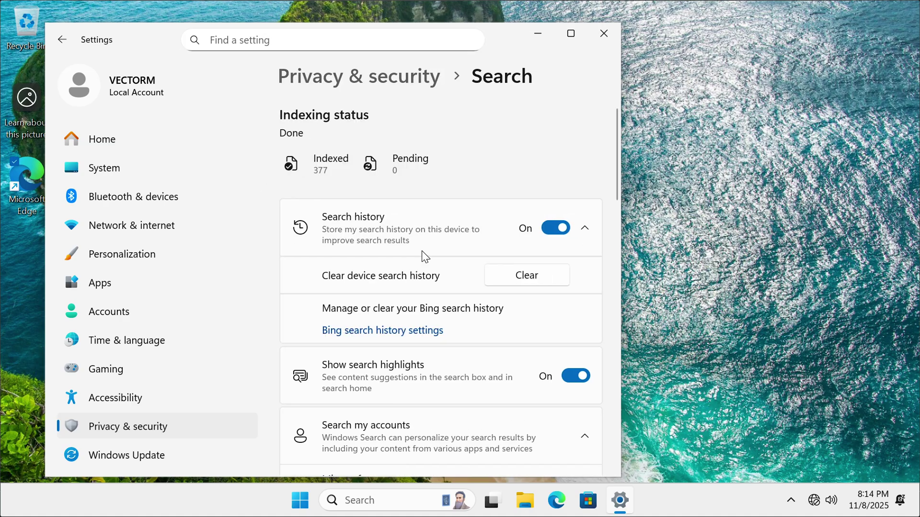
pyautogui.click(562, 235)
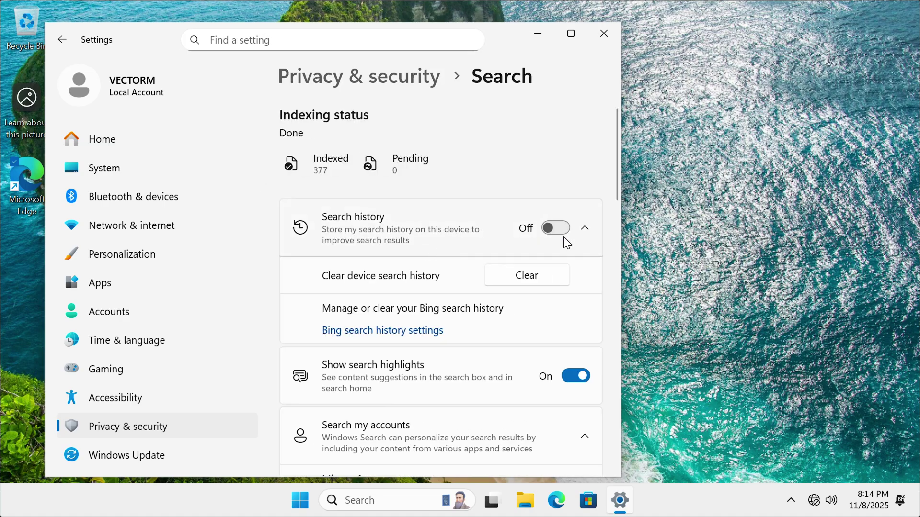
pyautogui.click(570, 376)
pyautogui.scroll(-3, 562, 372)
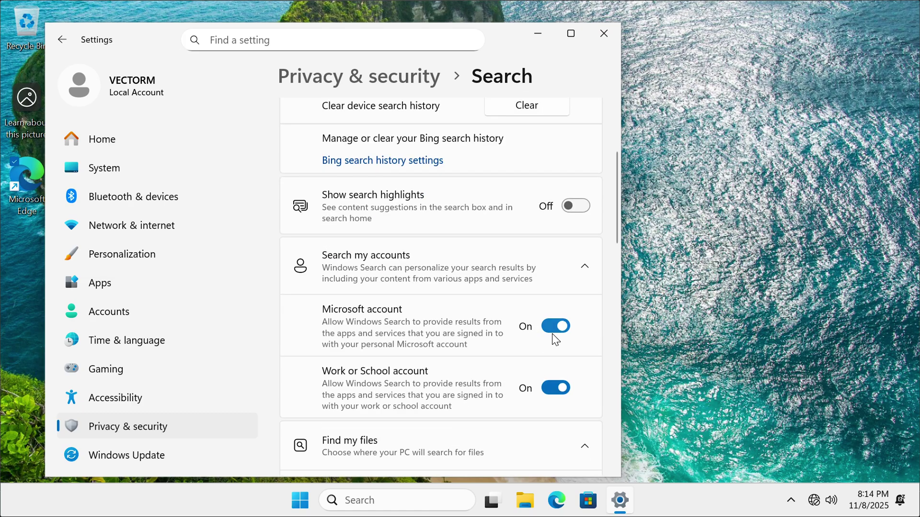
pyautogui.click(553, 331)
pyautogui.click(555, 389)
pyautogui.scroll(-1, 514, 318)
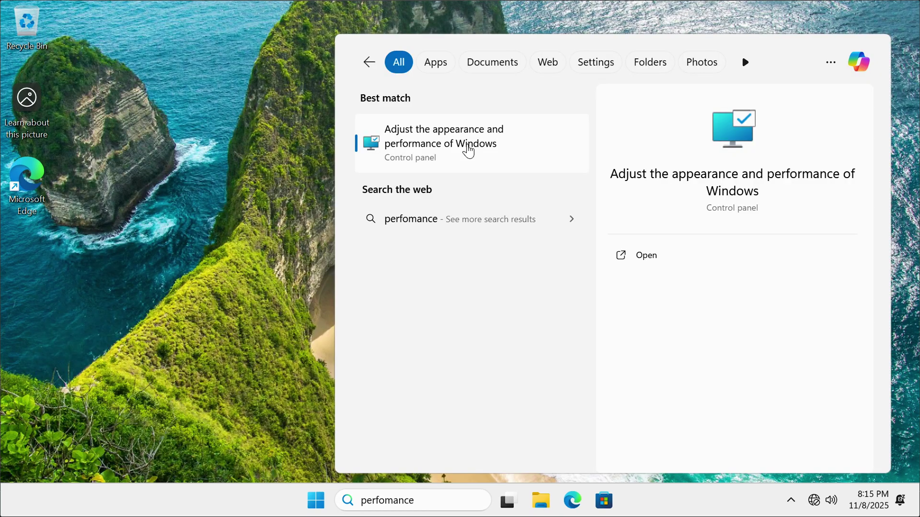
# Set visual effects to best performance, keeping smooth fonts, smooth-scroll list boxes, and pointer and window shadows.
pyautogui.click(468, 151)
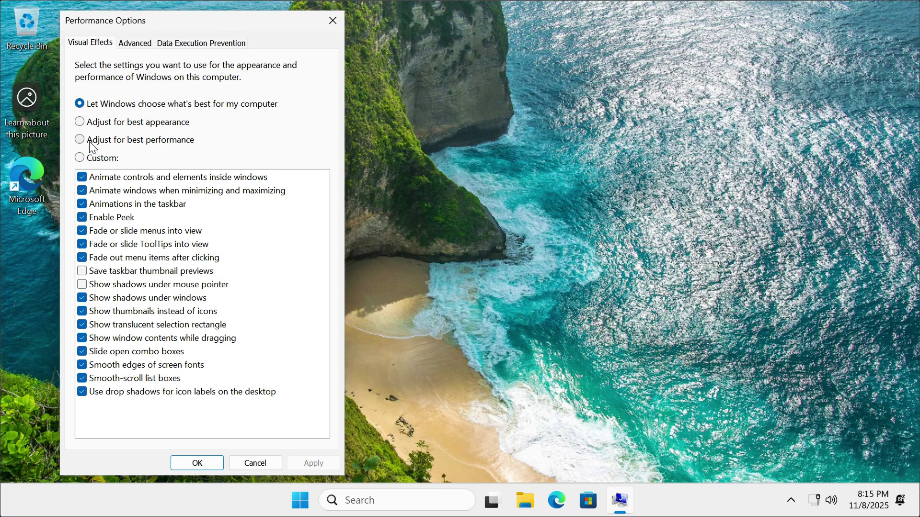
pyautogui.click(92, 140)
pyautogui.click(85, 378)
pyautogui.click(94, 366)
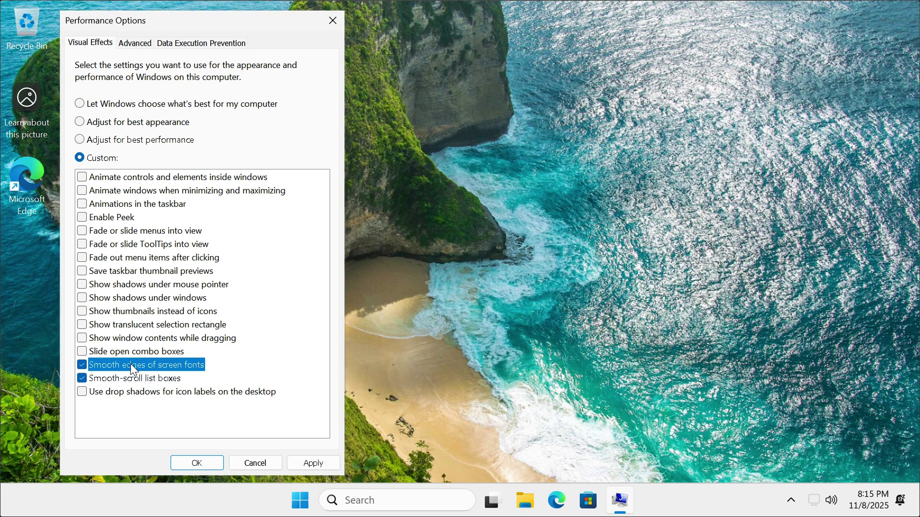
pyautogui.hotkey('alt', 'a')
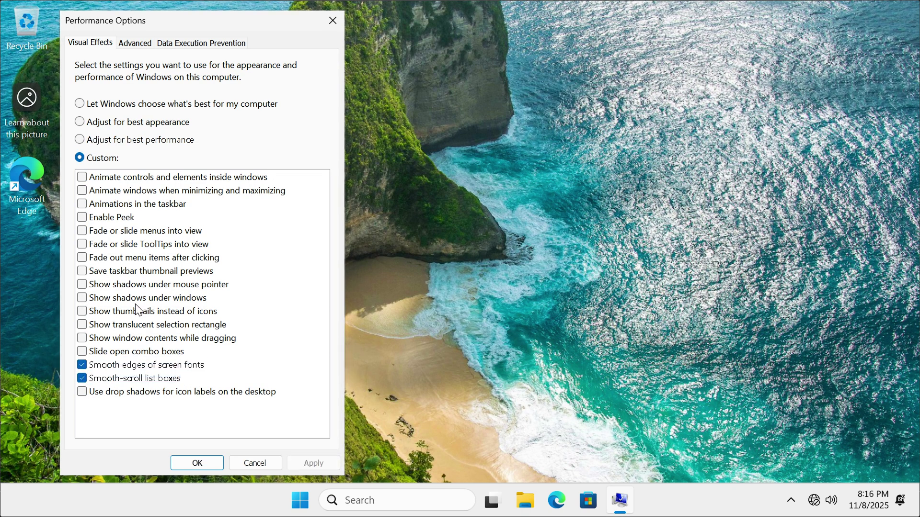
pyautogui.click(88, 285)
pyautogui.click(87, 298)
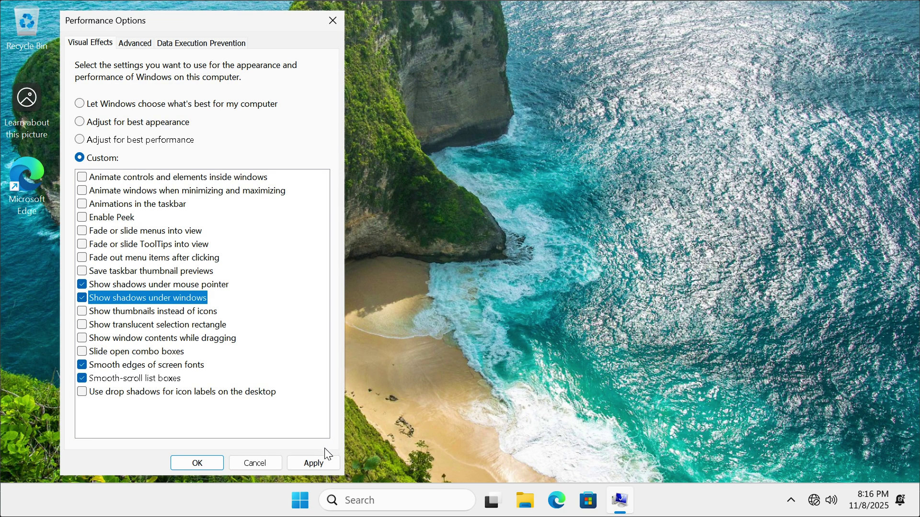
pyautogui.click(303, 460)
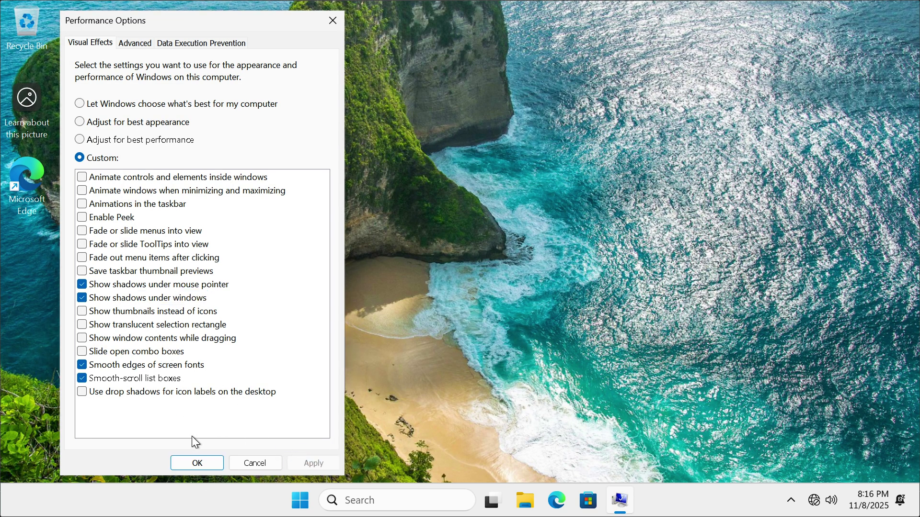
pyautogui.click(198, 464)
# Search 'task' from Start and launch Task Manager to view CPU and memory usage.
pyautogui.click(316, 500)
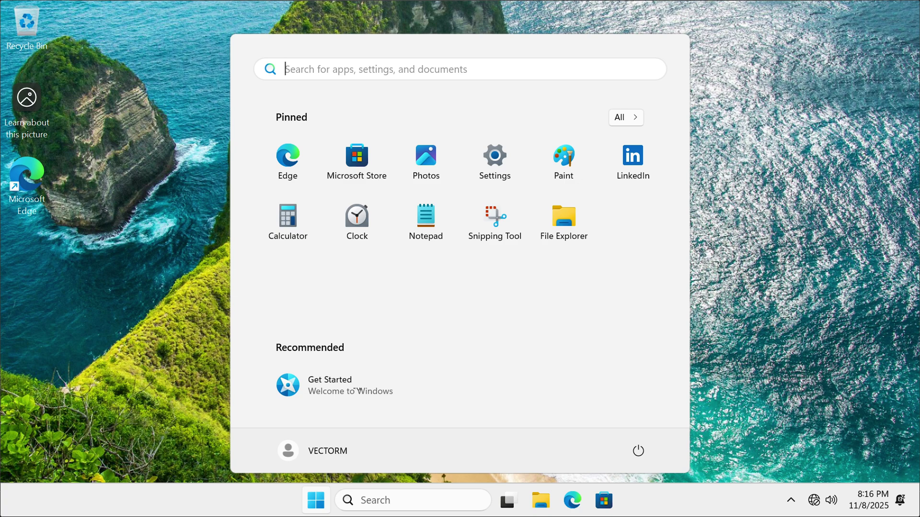
pyautogui.write('task')
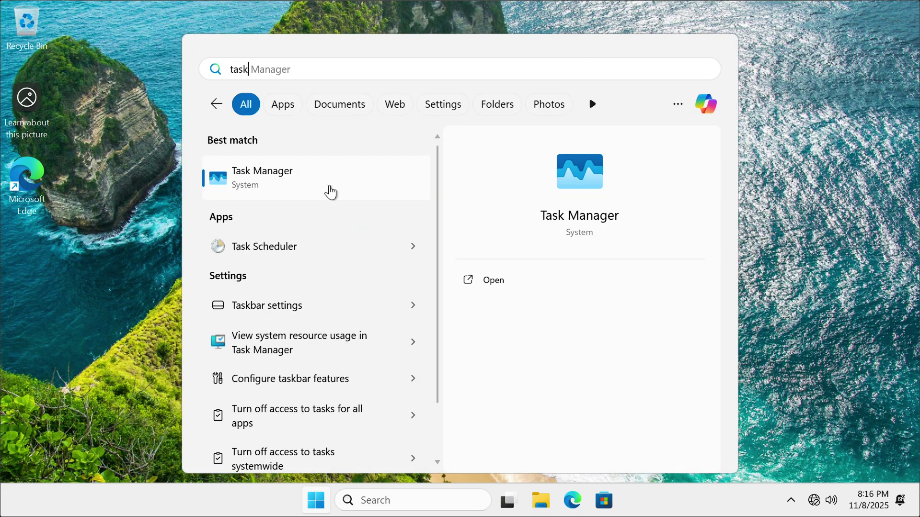
pyautogui.click(329, 185)
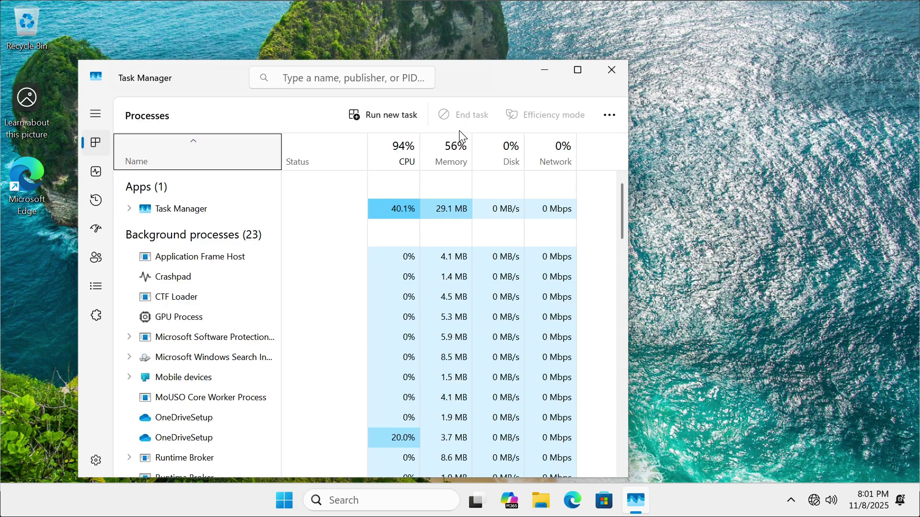